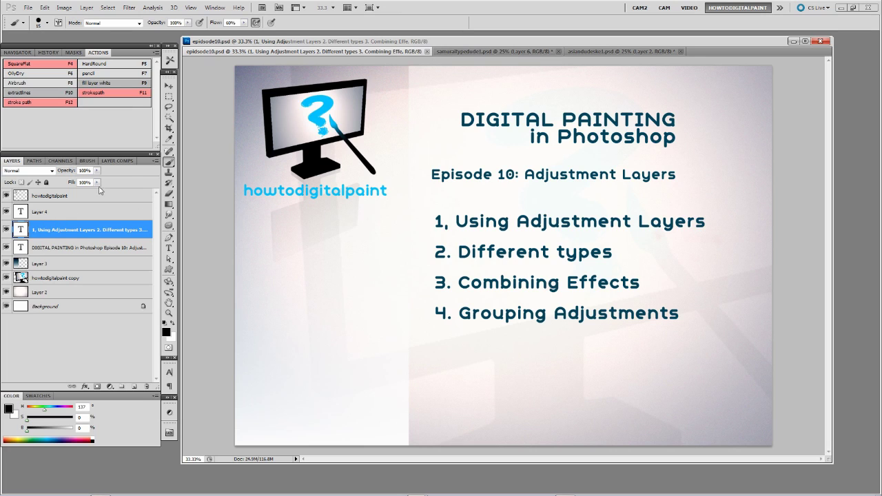
Switch to the samuraitypedude1.psd document with the painted samurai figure
left_click(471, 51)
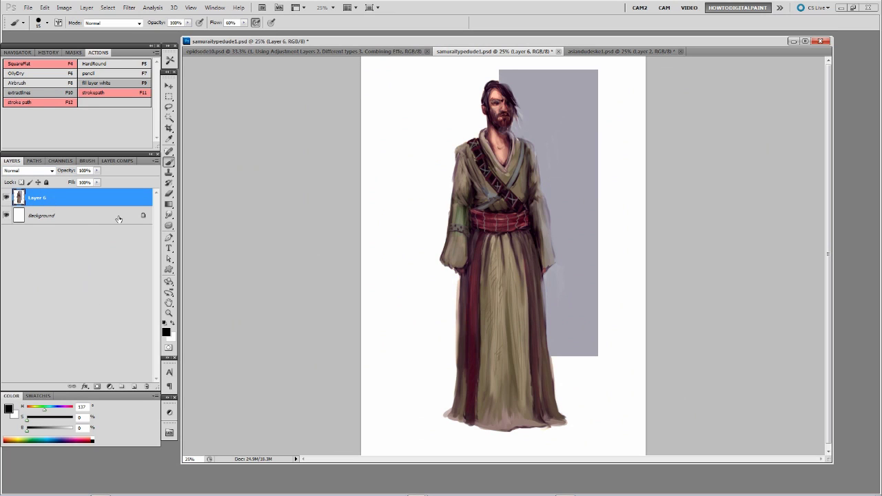
Add a Brightness/Contrast adjustment layer above Layer 6 from the adjustment layer list
left_click(214, 8)
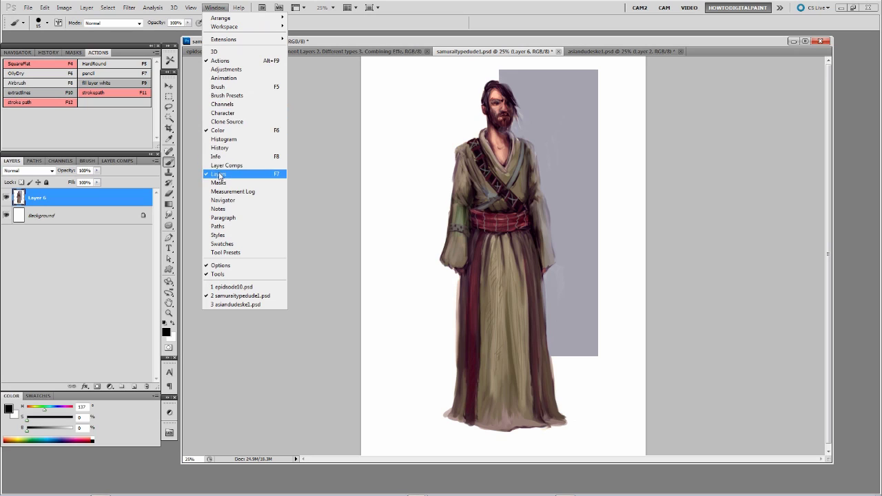
left_click(221, 7)
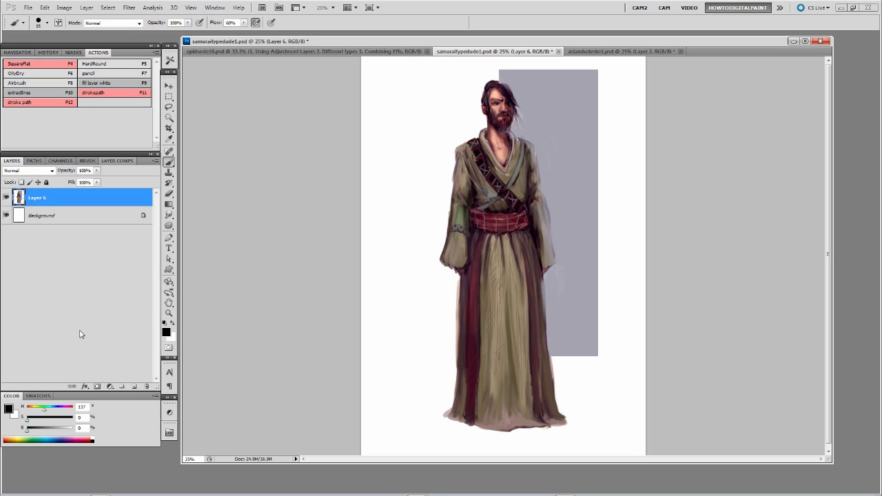
left_click(110, 387)
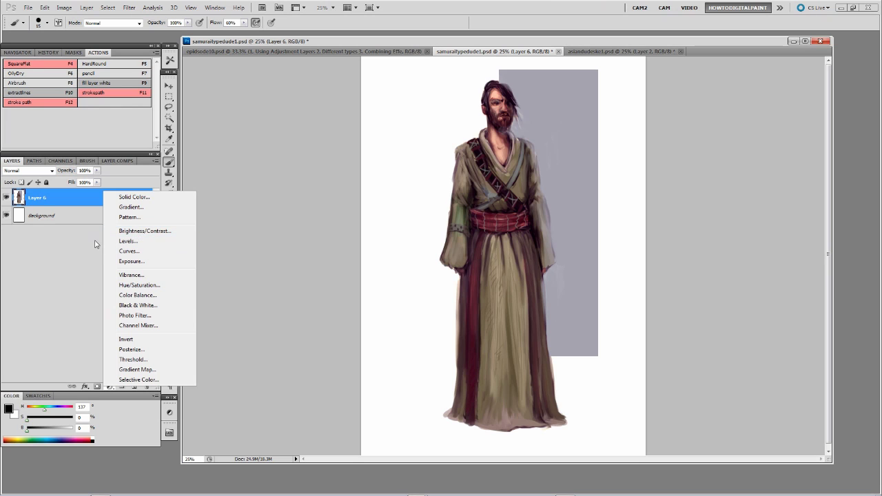
left_click(145, 231)
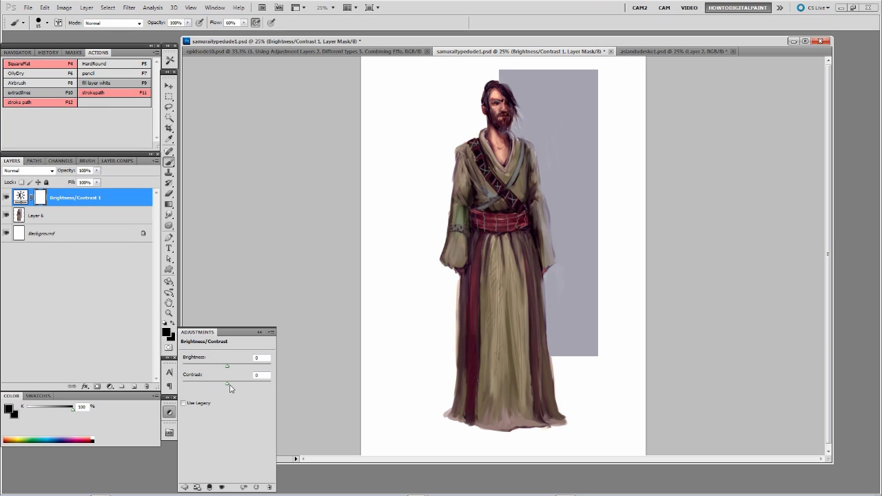
Darken the painting with Brightness -29 and Contrast -25, then add a new empty layer
mouse_move(228, 384)
left_mouse_down()
mouse_move(214, 383)
mouse_move(217, 368)
left_mouse_up()
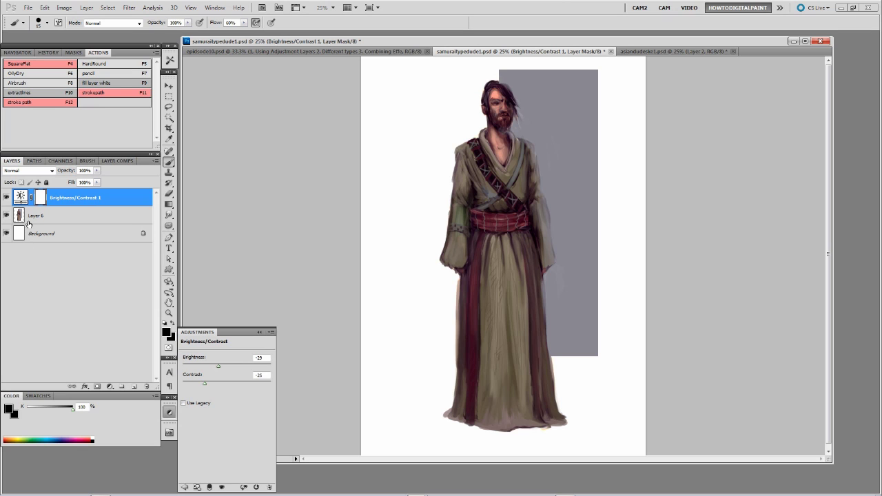
left_click(133, 365)
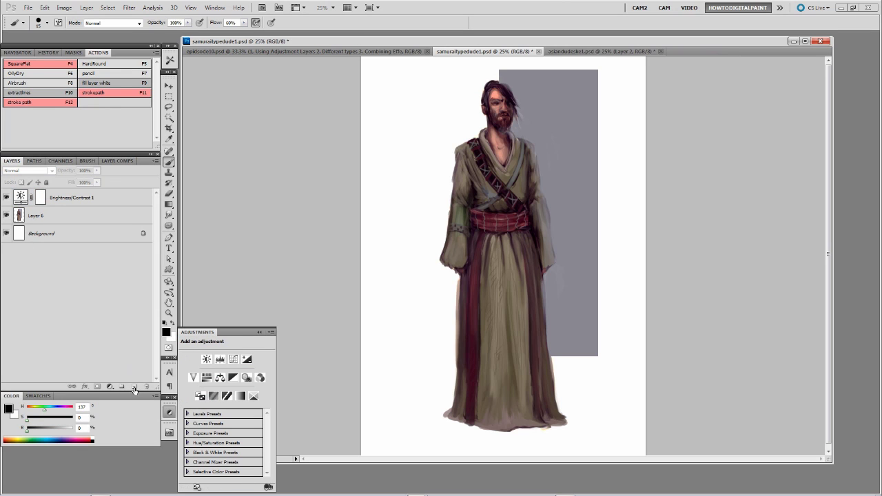
left_click(134, 386)
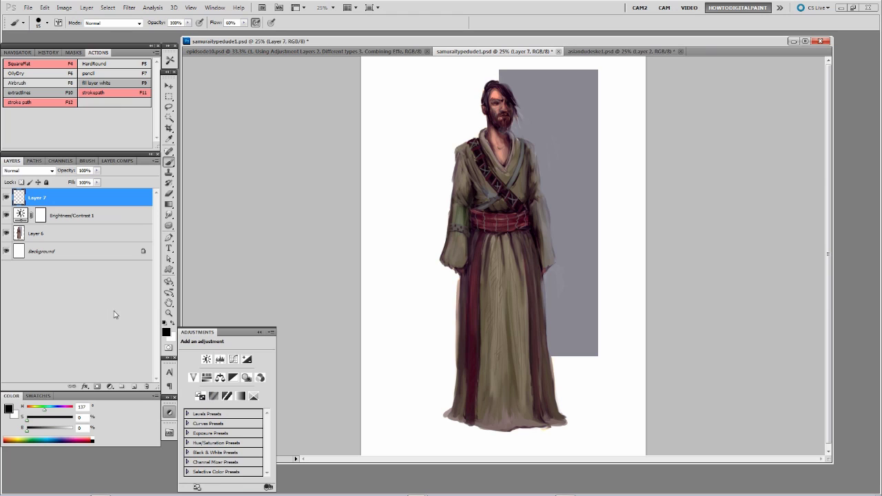
Paint black and green brush strokes beside the shoulder on Layer 7, then move Brightness/Contrast 1 above it
left_click(168, 163)
key("bracketright")
key("bracketright")
key("bracketright")
key("bracketright")
left_click_drag(458, 156, 434, 241)
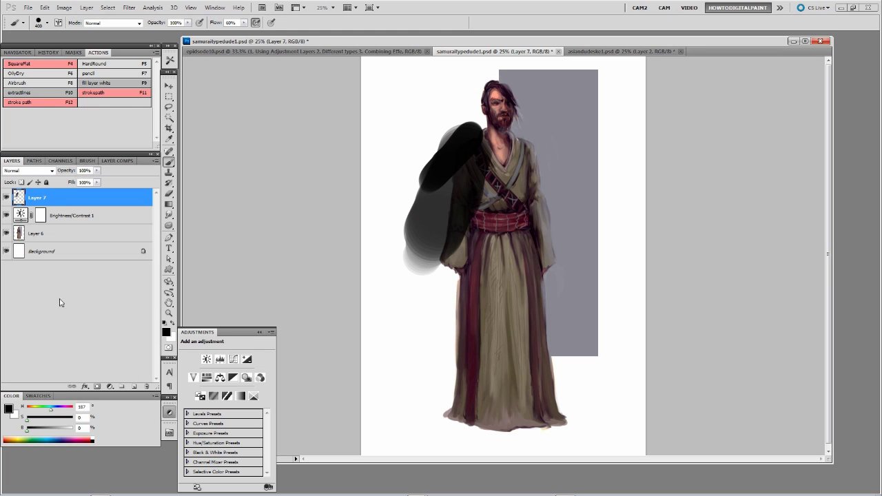
left_click(46, 407)
mouse_move(432, 165)
left_mouse_down()
mouse_move(431, 207)
mouse_move(442, 182)
left_mouse_up()
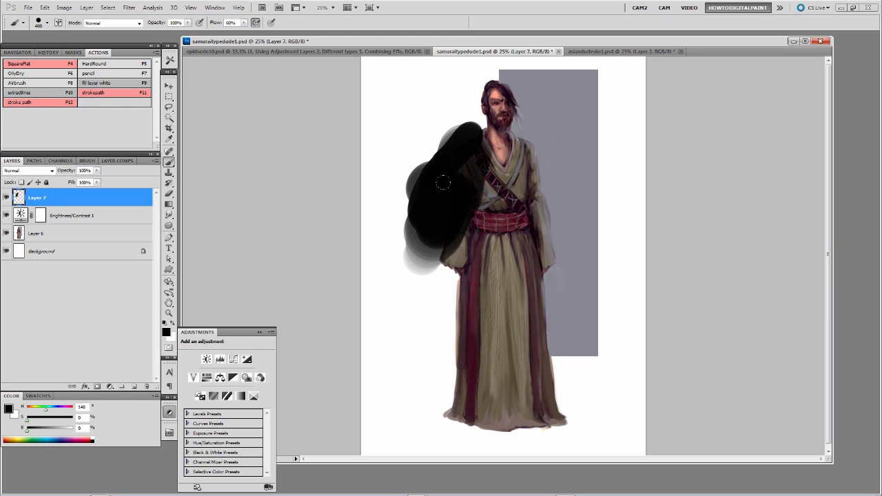
mouse_move(27, 418)
left_mouse_down()
mouse_move(58, 418)
mouse_move(55, 428)
left_mouse_up()
mouse_move(424, 197)
left_mouse_down()
mouse_move(437, 196)
mouse_move(446, 212)
left_mouse_up()
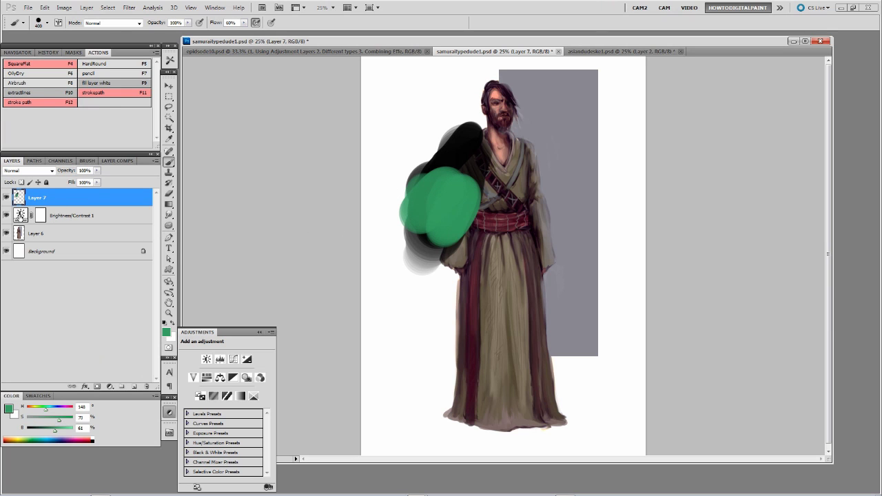
left_click_drag(20, 217, 23, 196)
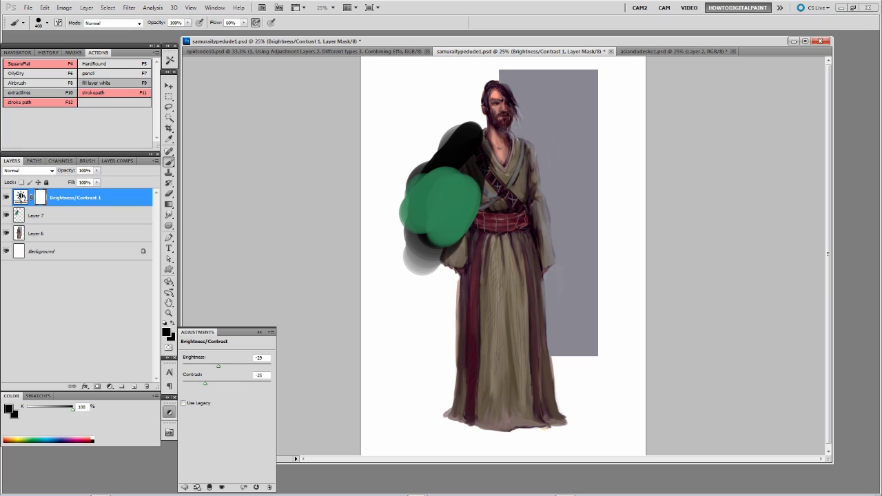
Clip Brightness/Contrast 1 to Layer 6 and delete Layer 7 with its test strokes
left_click_drag(21, 197, 33, 224)
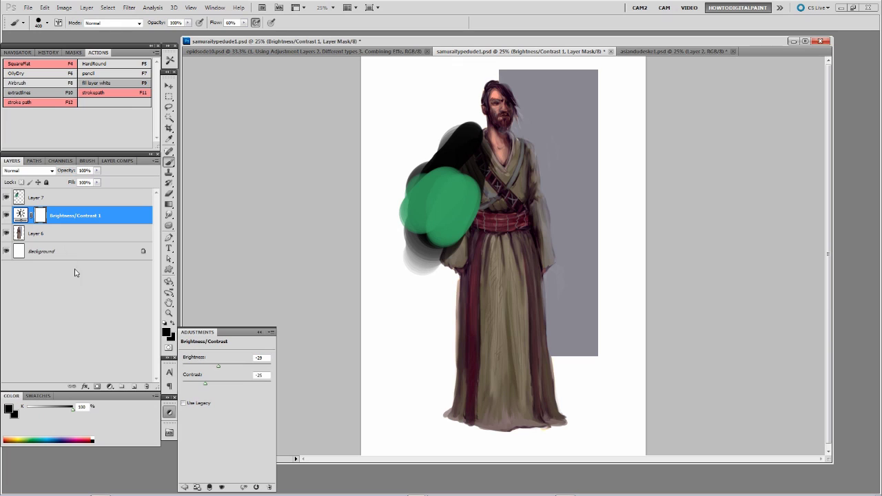
left_click(63, 223, "alt")
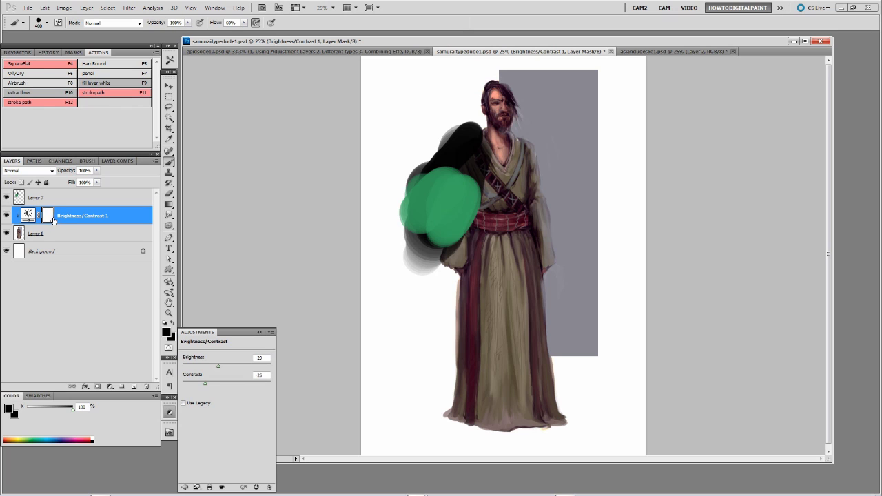
left_click(35, 197)
left_click(147, 387)
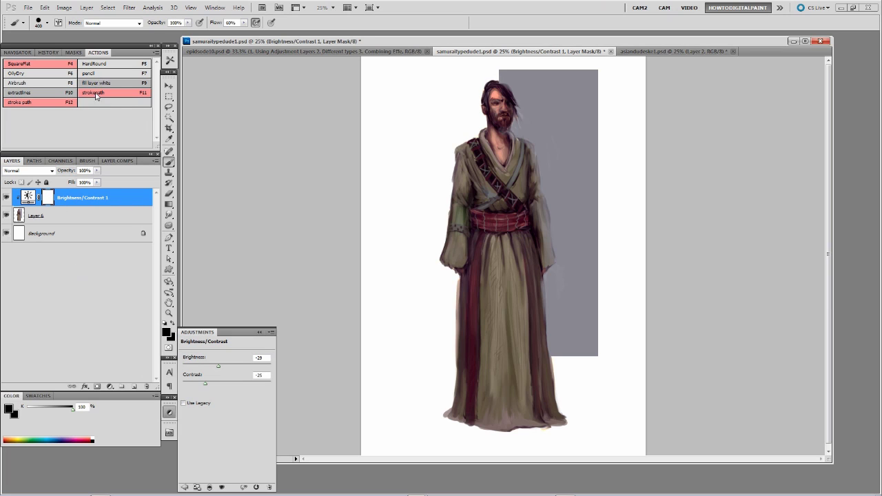
left_click(33, 84)
Paint black on the adjustment mask beside the head, then delete the Brightness/Contrast layer
key("bracketright")
key("bracketright")
mouse_move(74, 412)
left_mouse_down()
mouse_move(29, 412)
mouse_move(74, 412)
left_mouse_up()
key("bracketright")
key("bracketright")
key("bracketright")
key("bracketright")
key("bracketright")
key("bracketright")
key("bracketright")
key("bracketright")
key("bracketright")
key("bracketright")
key("bracketright")
left_click_drag(476, 83, 474, 86)
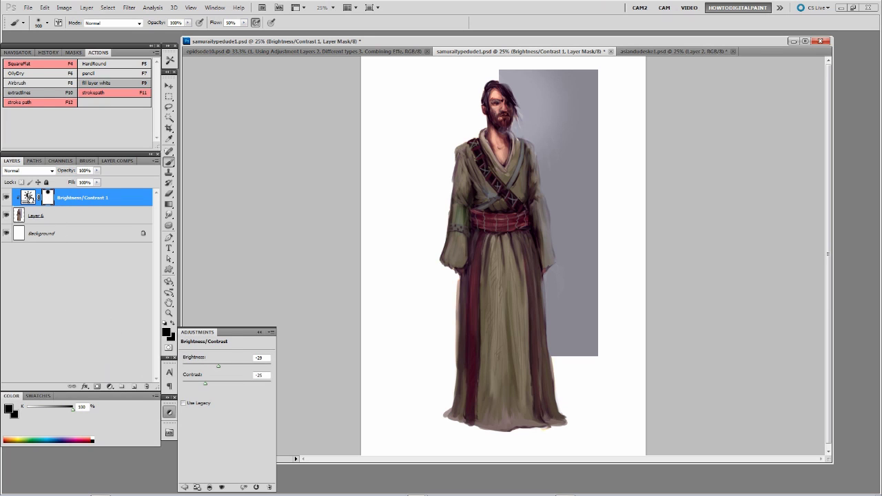
left_click_drag(28, 197, 146, 386)
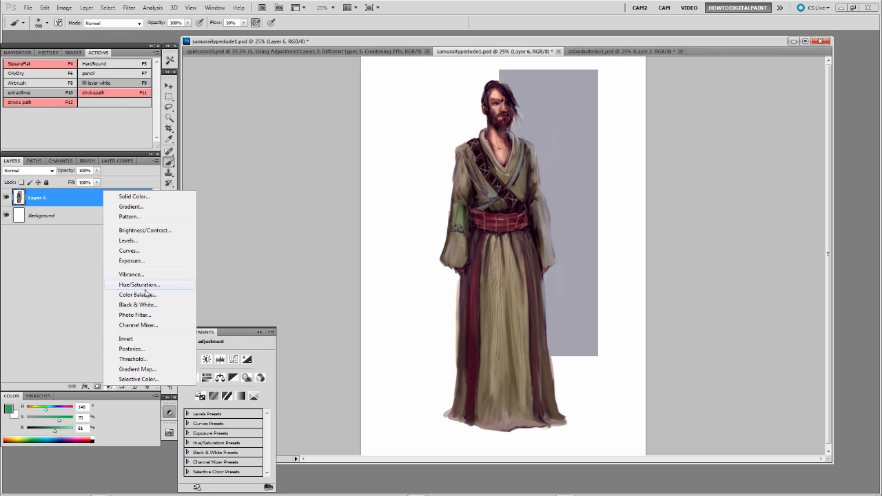
Add a Levels adjustment layer, lower its white point, and nudge the Green channel midtones
left_click(142, 243)
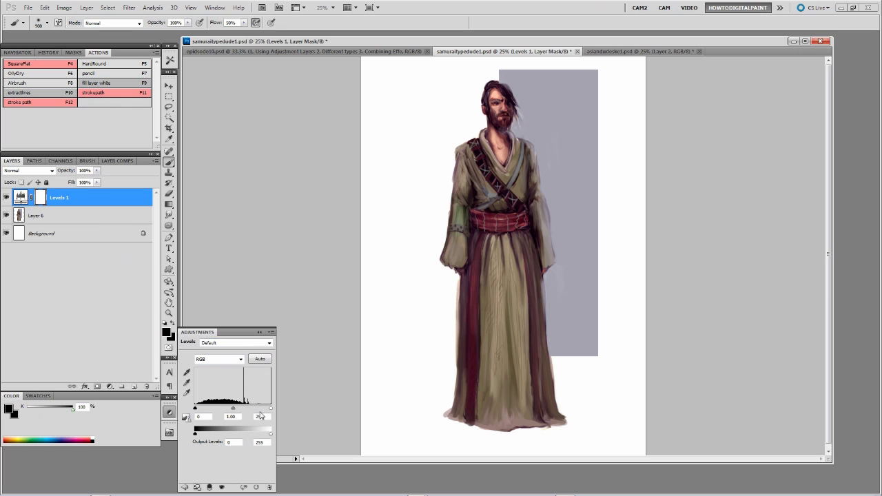
left_click_drag(203, 336, 215, 220)
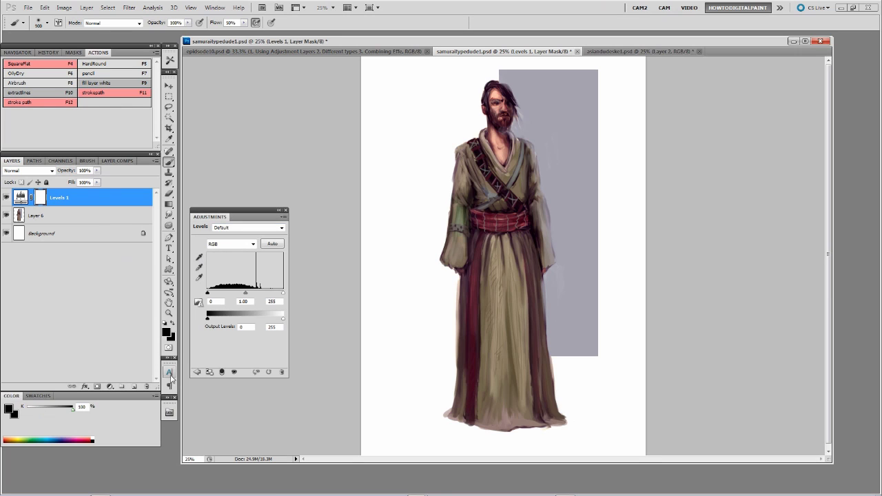
left_click_drag(283, 294, 240, 294)
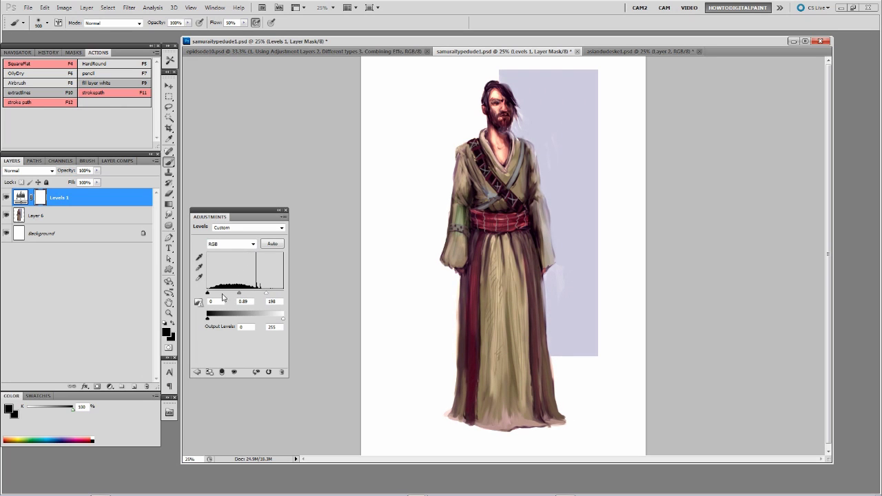
left_click(253, 244)
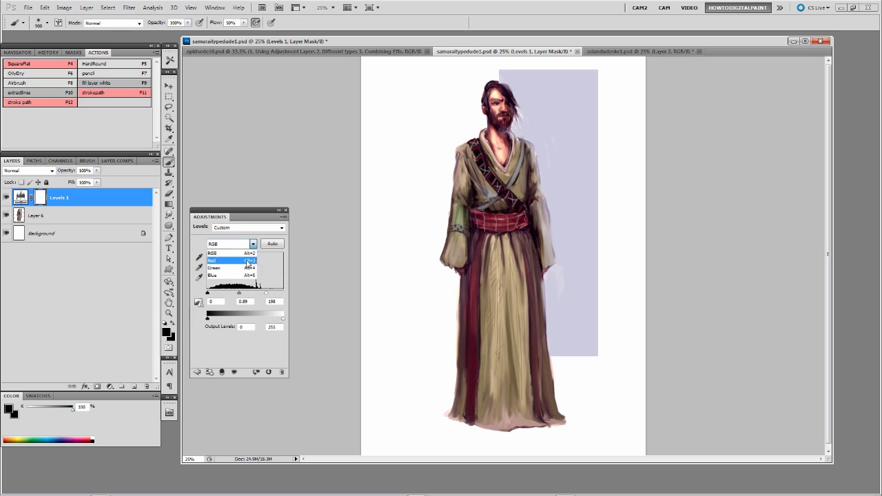
left_click(245, 268)
left_click_drag(246, 295, 244, 295)
Apply Auto on the Blue channel, set RGB white input to 223, and add a Color Balance layer
left_click(252, 244)
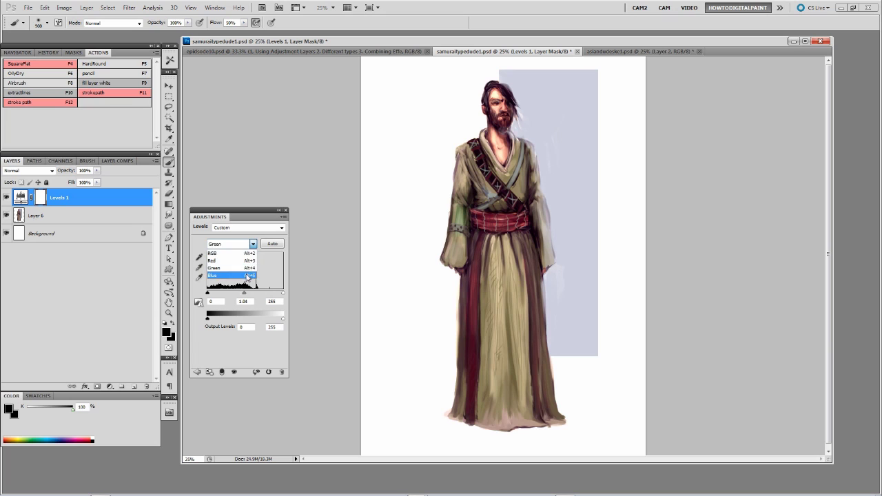
left_click(249, 275)
left_click(272, 245)
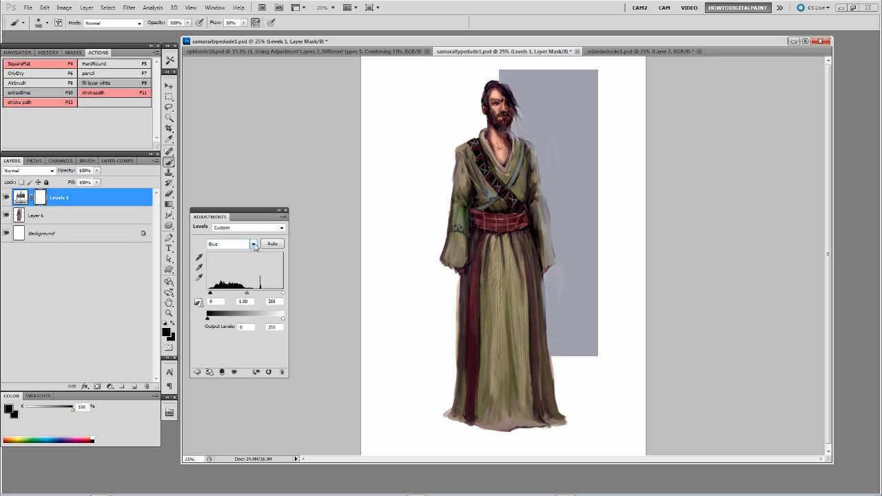
left_click(254, 245)
left_click(247, 253)
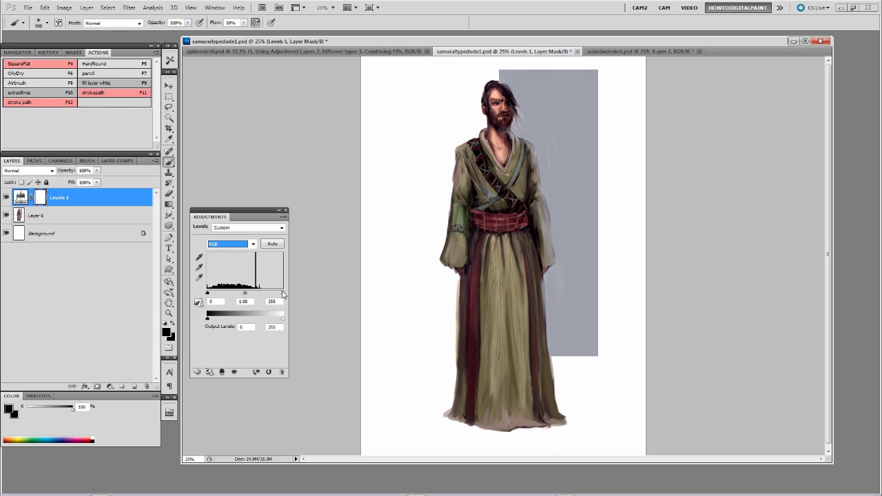
left_click_drag(284, 294, 273, 295)
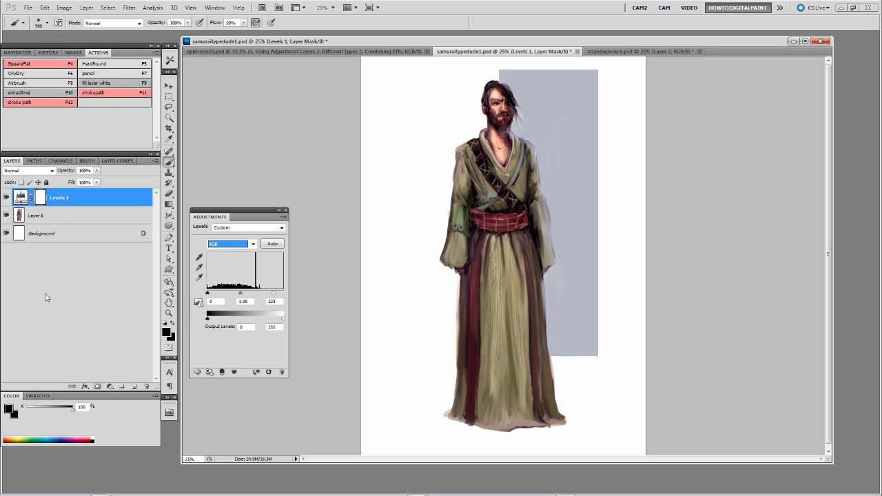
left_click(108, 387)
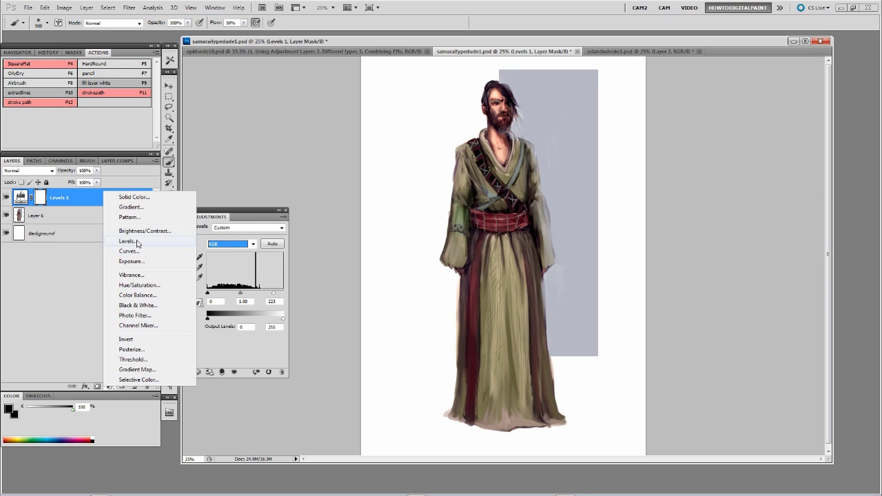
left_click(147, 297)
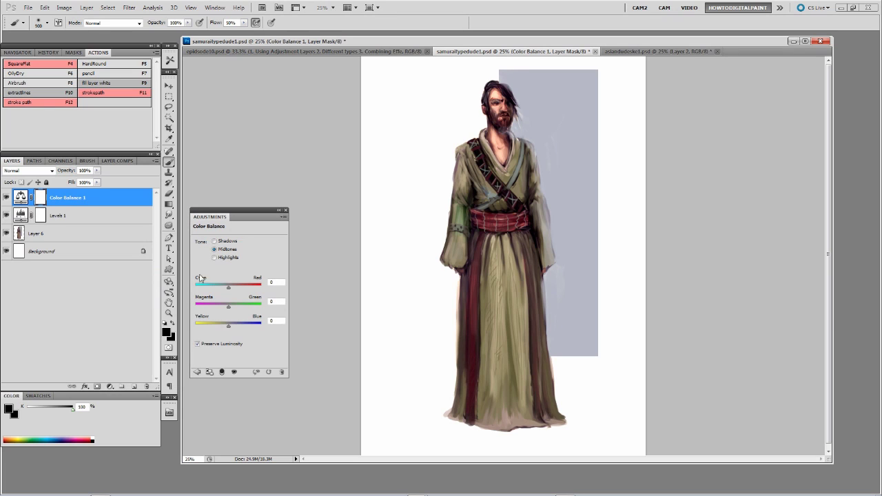
Set shadows Yellow-Blue +24, highlights Yellow-Blue -27 and Cyan-Red +13, and lower the layer's opacity
left_click(214, 242)
left_click_drag(230, 330, 238, 324)
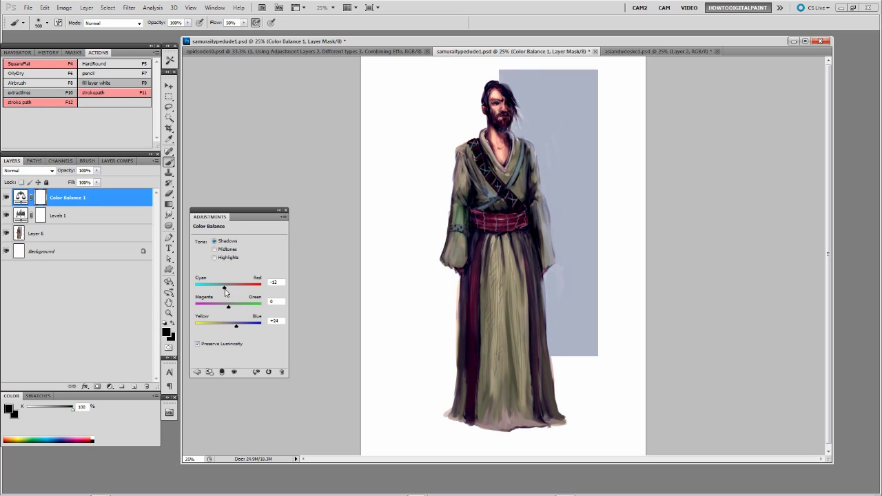
left_click(214, 257)
left_click_drag(228, 329, 220, 326)
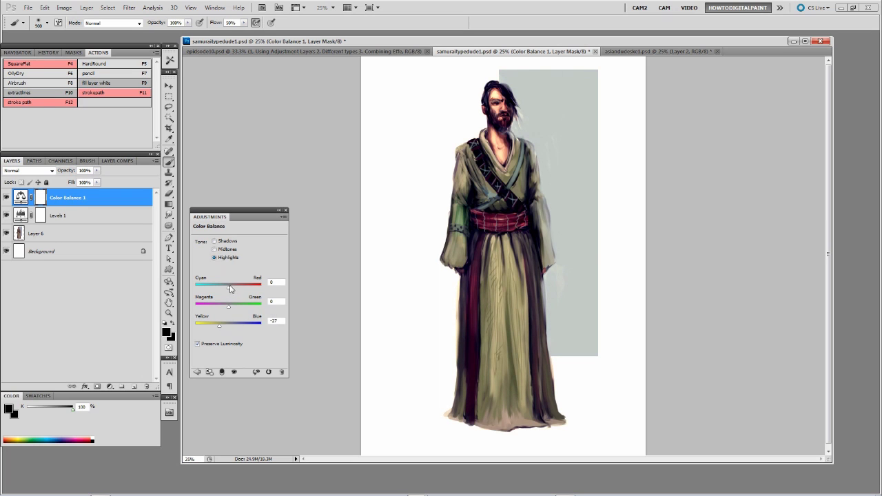
left_click_drag(229, 291, 234, 290)
left_click_drag(97, 171, 64, 181)
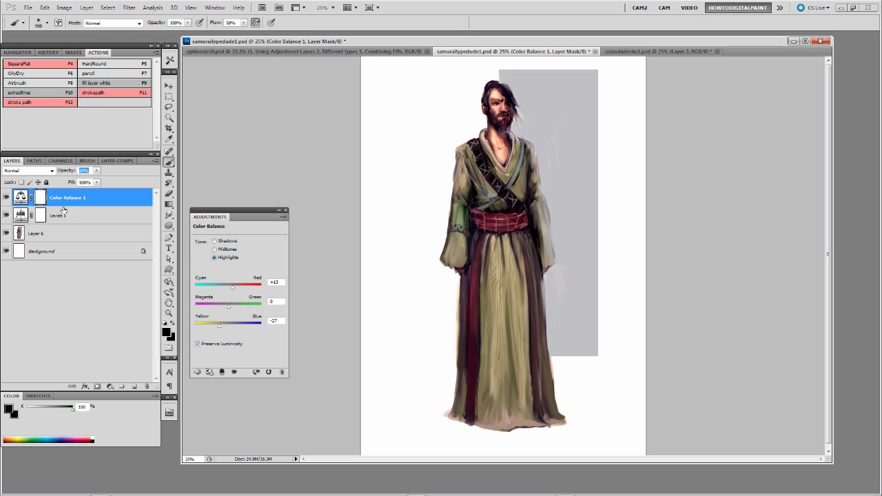
left_click(61, 214)
Set Levels 1 to 40% opacity and add Color Balance 1 to the selection
left_click(97, 170)
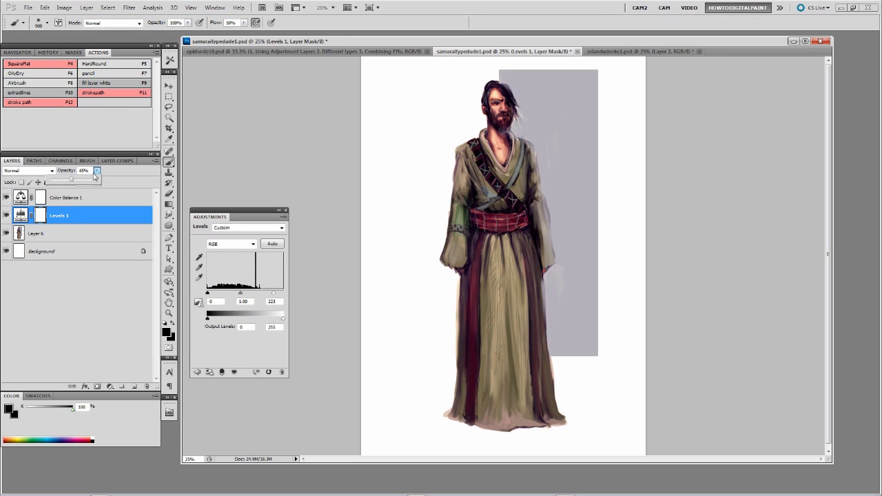
left_click(109, 175)
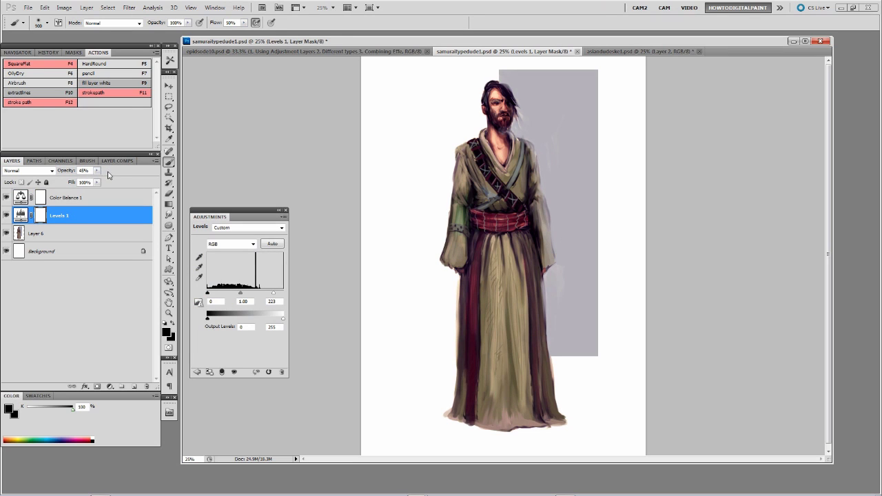
left_click(61, 199, "shift")
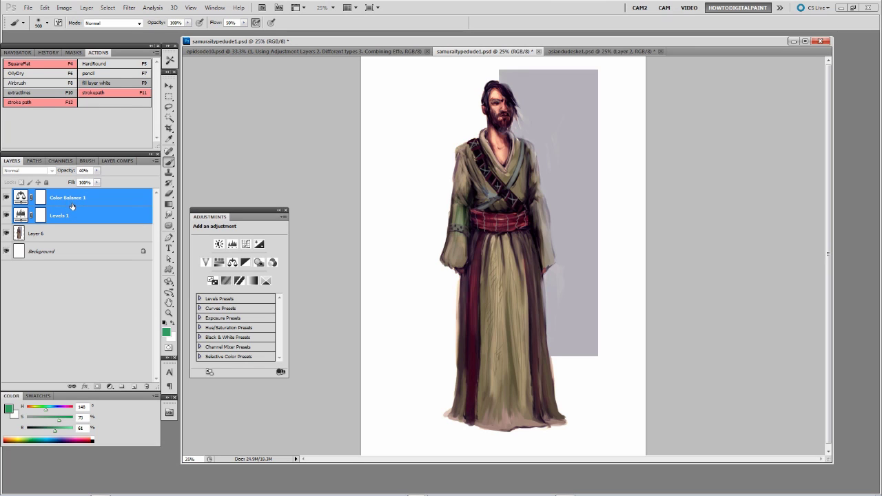
Group Color Balance 1 and Levels 1 into Group 1 and toggle its visibility to compare
left_click(77, 201)
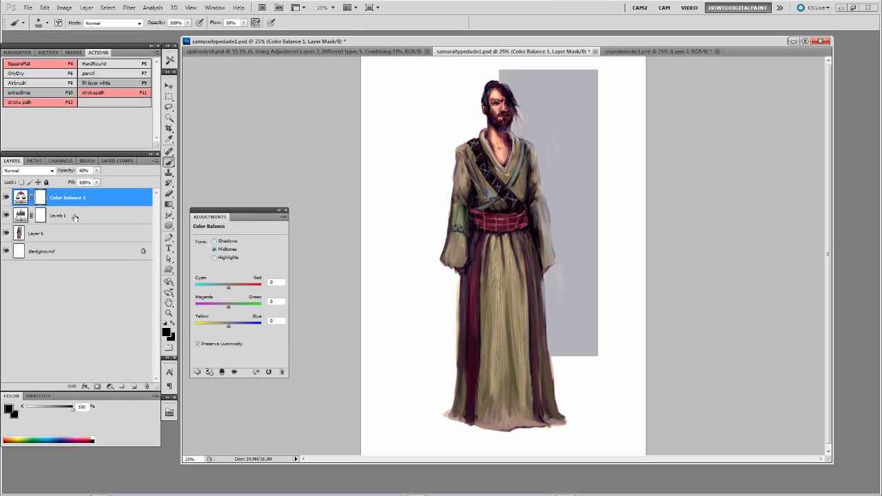
left_click(74, 217, "shift")
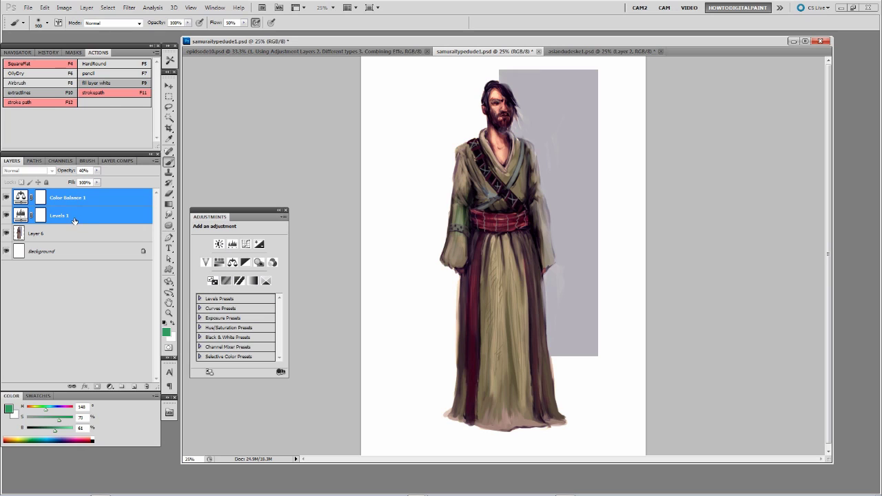
key("ctrl+g")
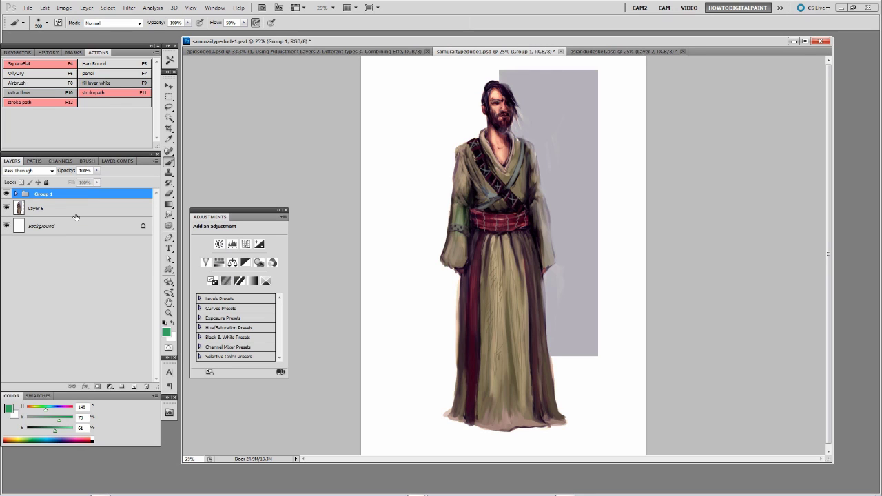
left_click(6, 194)
left_click(7, 193)
left_click(6, 193)
left_click(6, 193)
left_click(6, 194)
left_click(6, 194)
Keep Group 1 at 100% opacity and add a new empty Layer 7 above it
left_click(15, 194)
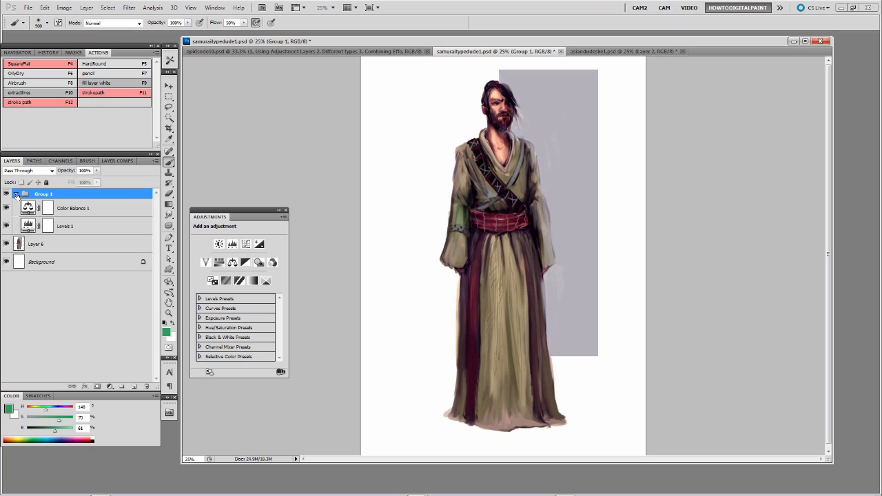
left_click(15, 193)
left_click(97, 170)
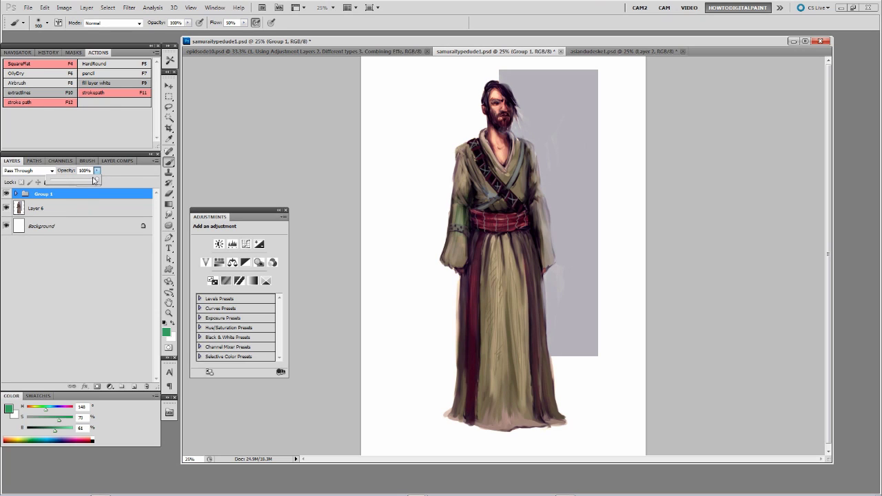
left_click(99, 178)
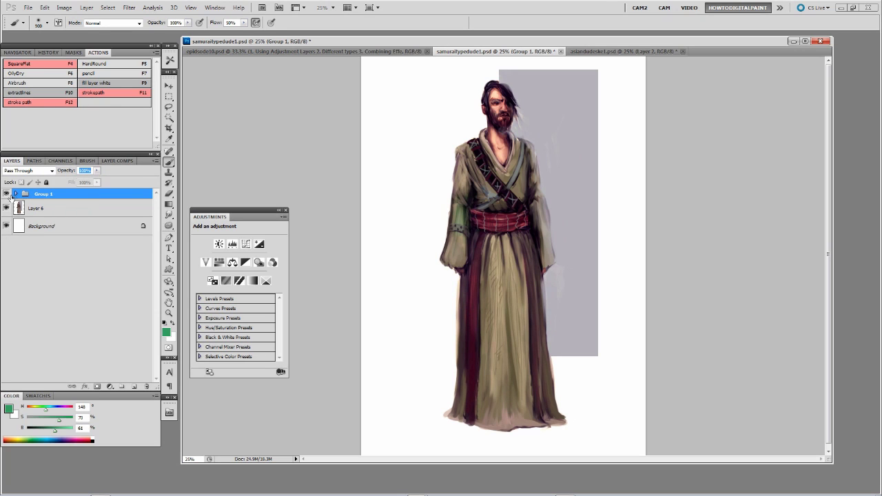
left_click(35, 210)
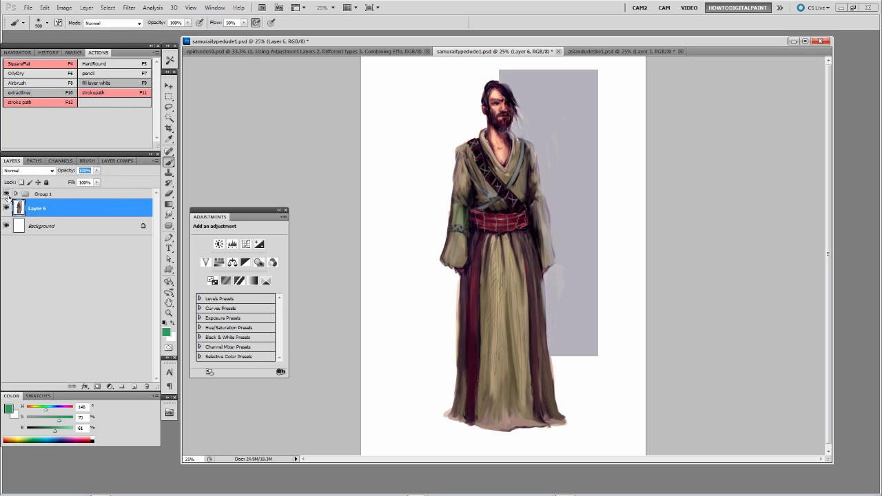
left_click(58, 195)
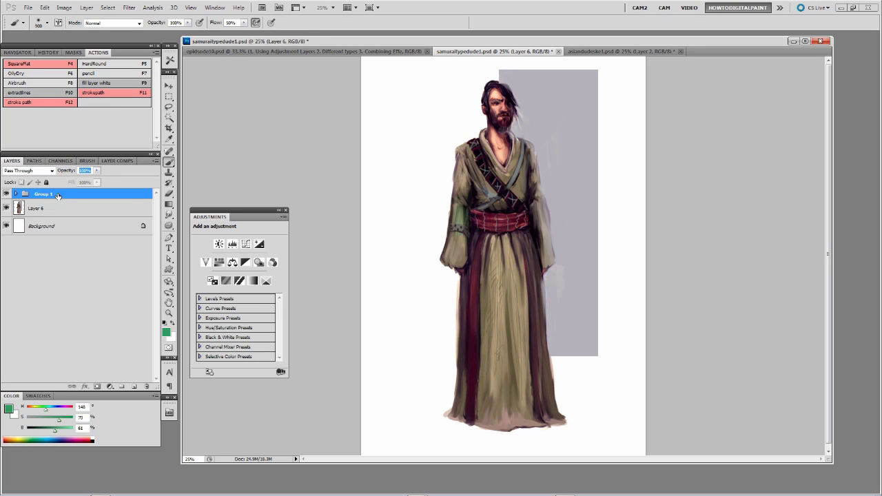
left_click(134, 387)
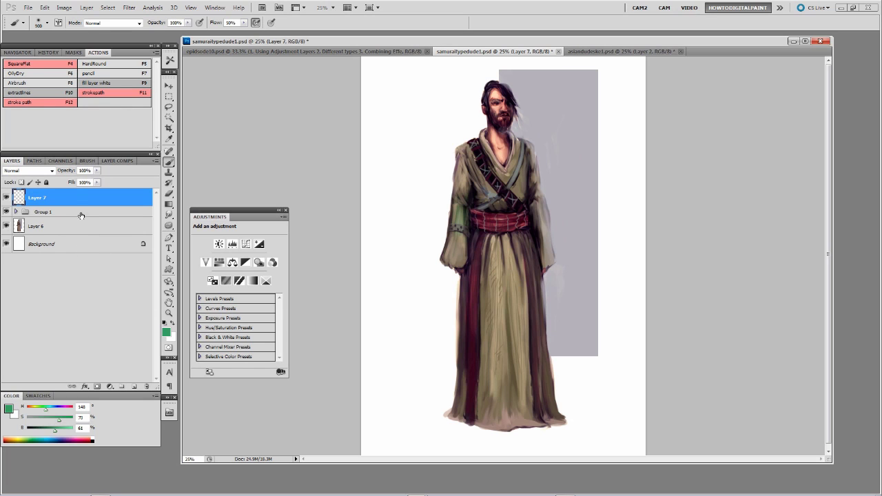
Enlarge the brush and set Layer 7's blend mode to Overlay
key("bracketright")
key("bracketright")
key("bracketright")
left_click(52, 171)
left_click(48, 289)
Set the foreground colour to cyan 61b6c0
left_click(165, 334)
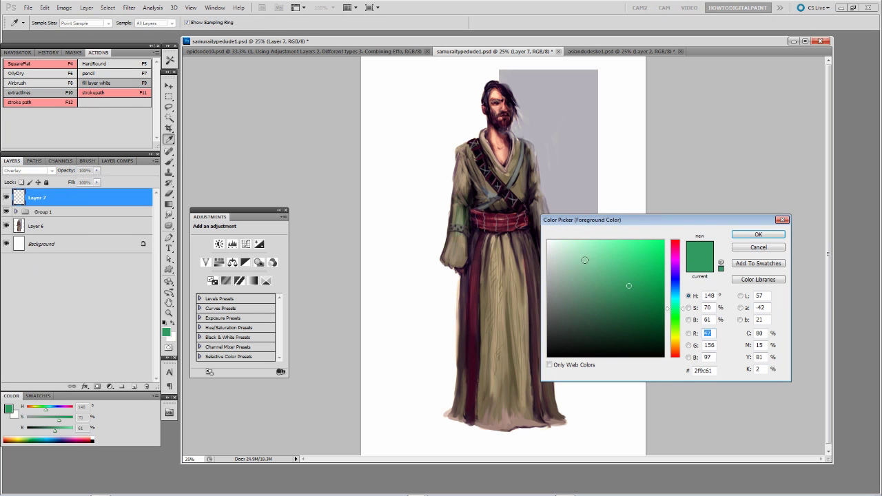
left_click(604, 269)
left_click_drag(675, 316, 689, 296)
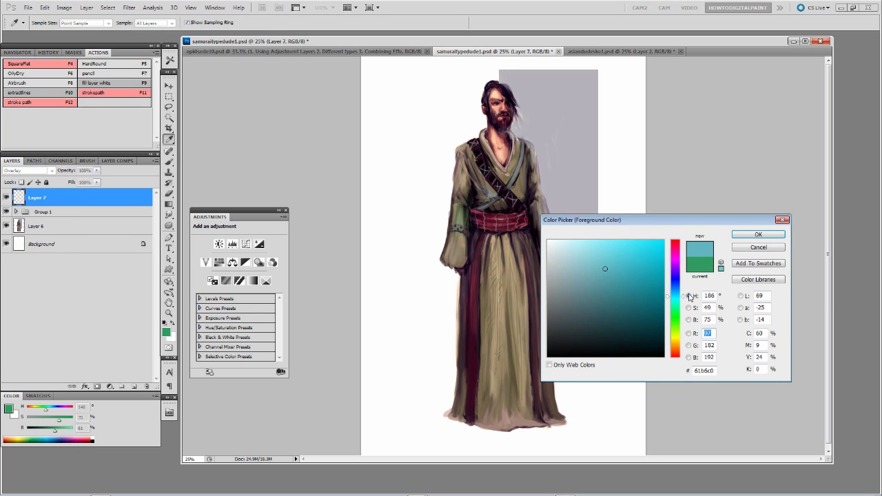
left_click(751, 235)
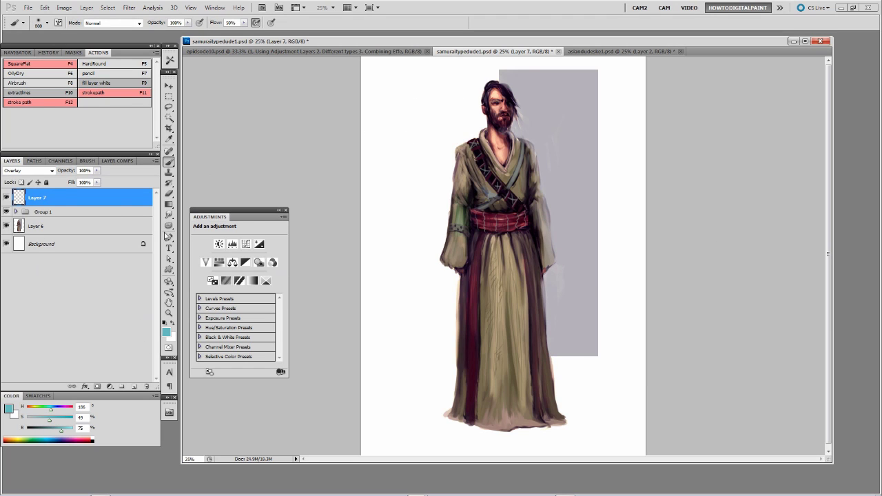
Paint the cyan tint over the samurai's collar and lower robe, then shrink the brush
left_click_drag(509, 148, 500, 172)
left_click_drag(505, 265, 506, 416)
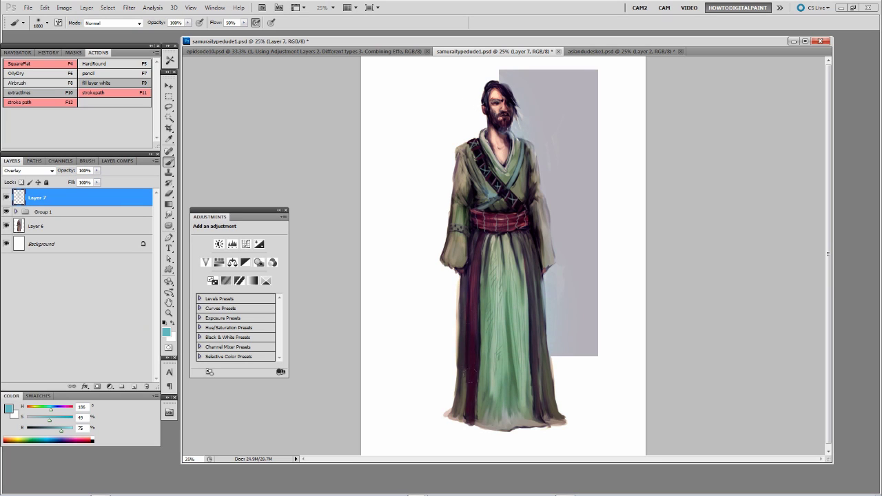
key("bracketleft")
key("bracketleft")
key("bracketleft")
Switch to asiandudeske1.psd at 16.67% zoom and add a Hue/Saturation adjustment layer above Layer 2
left_click(594, 51)
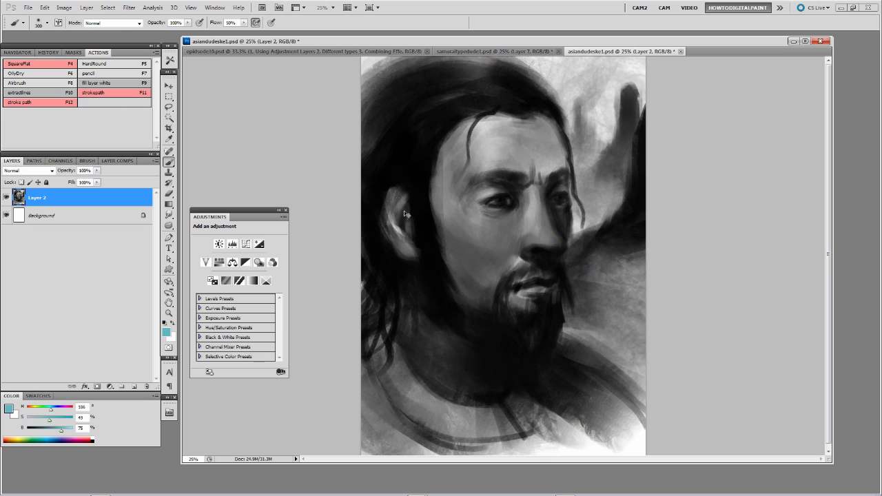
key("ctrl+minus")
key("ctrl+plus")
key("ctrl+minus")
key("ctrl+plus")
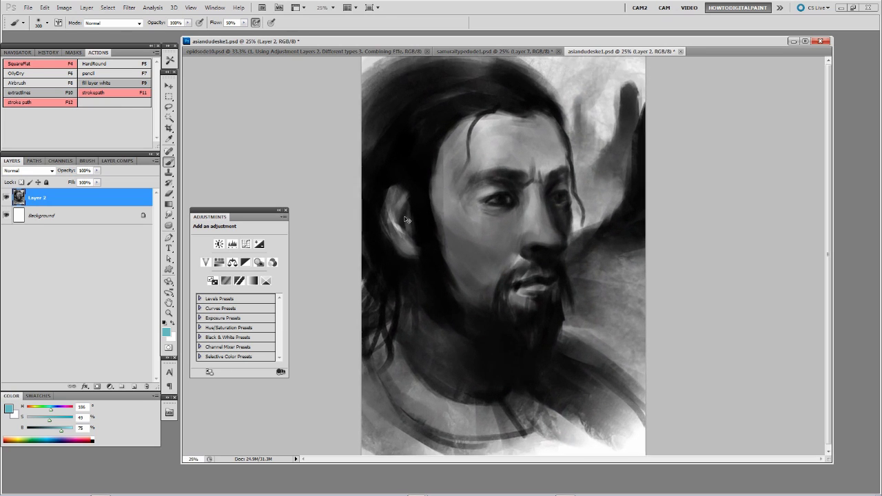
key("ctrl+minus")
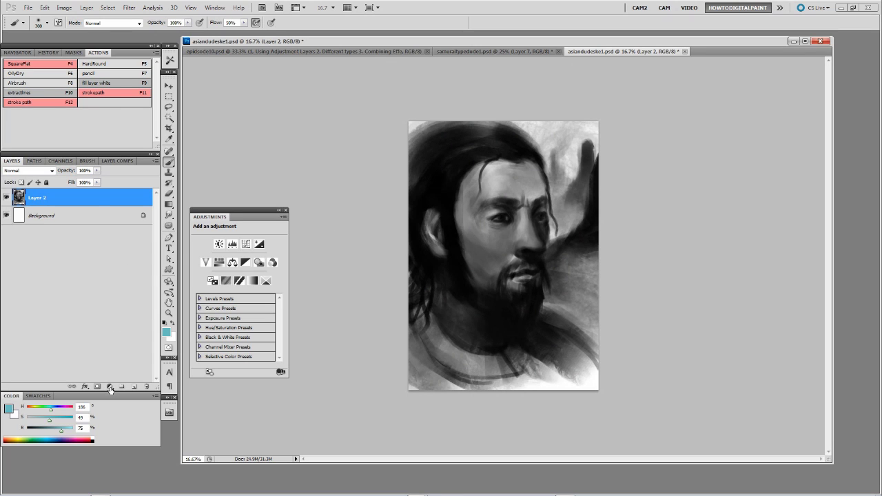
left_click(109, 387)
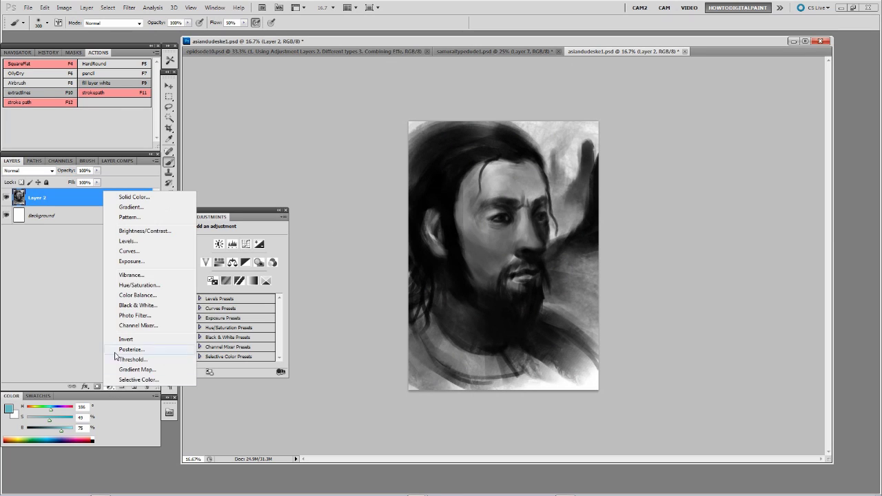
left_click(146, 285)
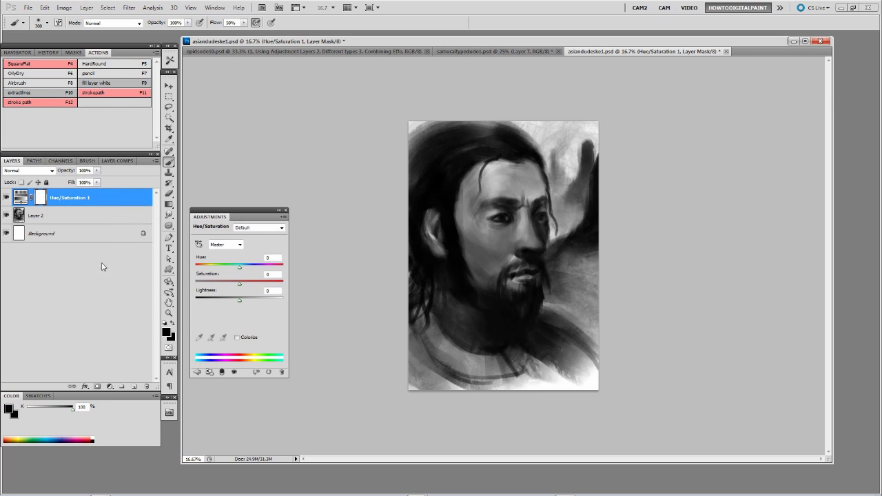
Colorize Hue/Saturation 1 at Hue 25, Saturation 26, Lightness +3 for a sepia-brown portrait
left_click(237, 337)
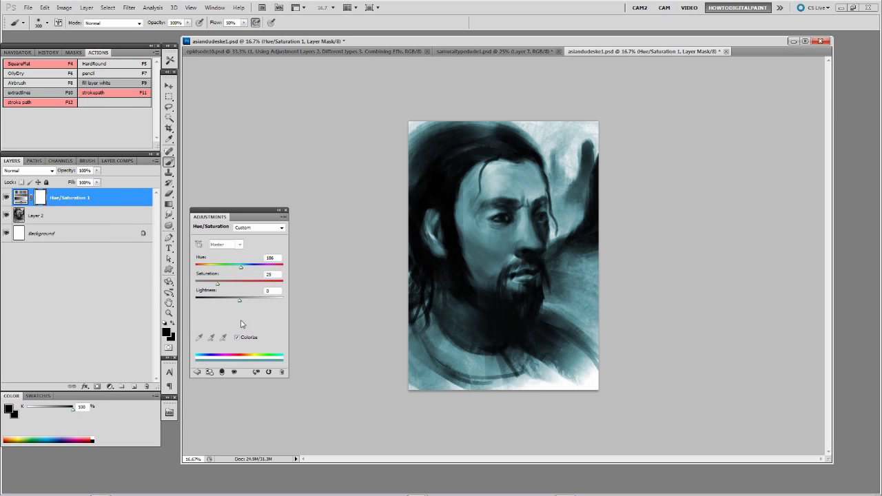
left_click_drag(242, 268, 219, 284)
left_click(20, 197)
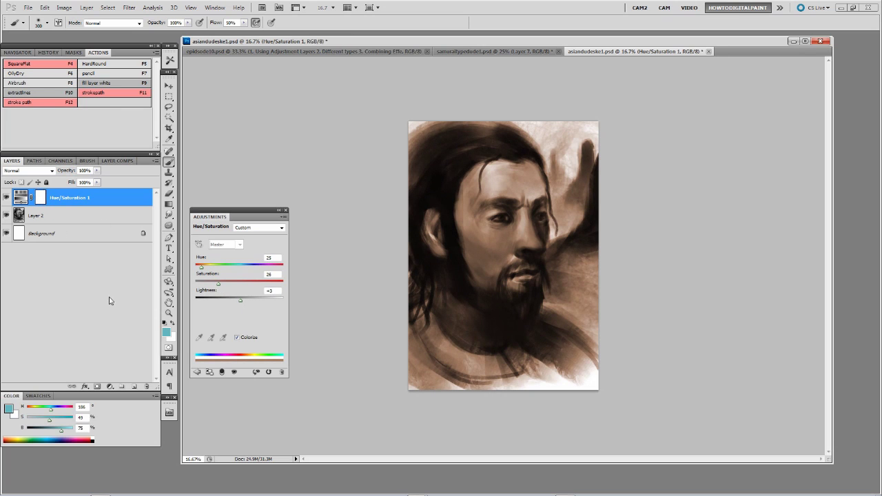
left_click(110, 388)
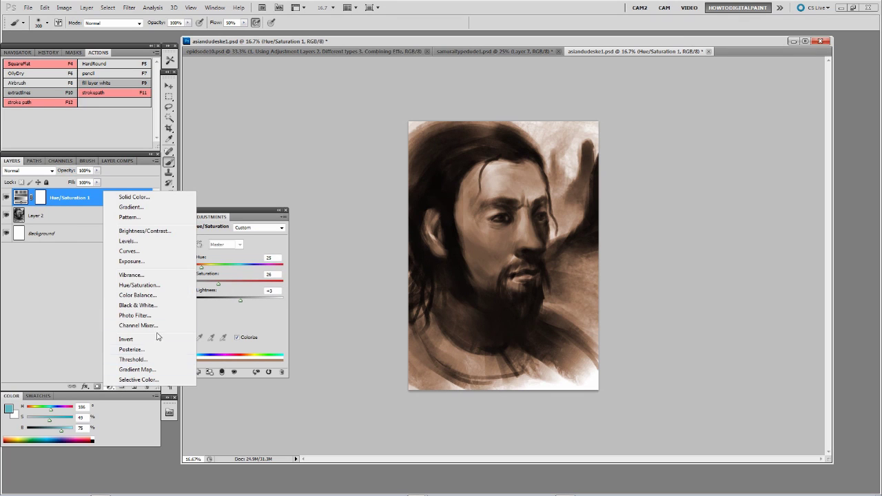
Add a Color Balance adjustment layer and nudge its highlights toward yellow and red
left_click(148, 296)
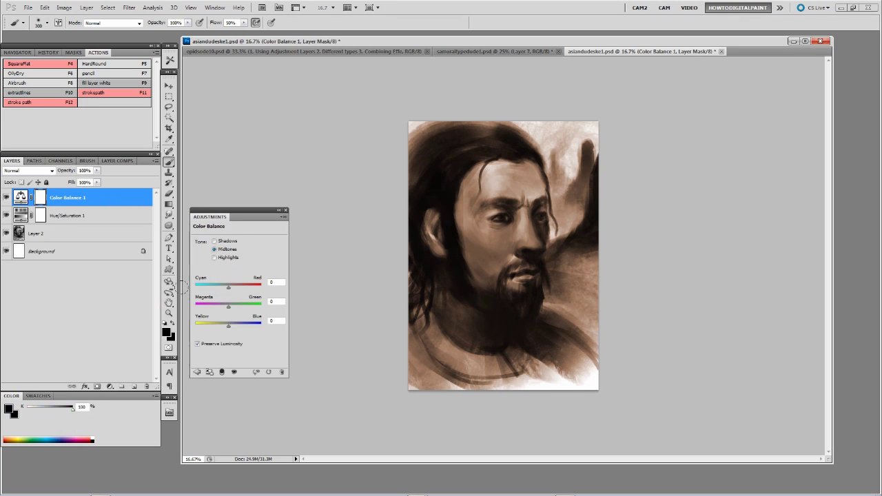
left_click(215, 257)
left_click(239, 323)
left_click_drag(236, 330, 218, 326)
left_click_drag(230, 288, 234, 288)
Set the shadows to Cyan-Red -13 and Yellow-Blue +19, then add empty Layer 3
left_click(214, 241)
left_click_drag(237, 325, 238, 325)
left_click_drag(229, 289, 225, 288)
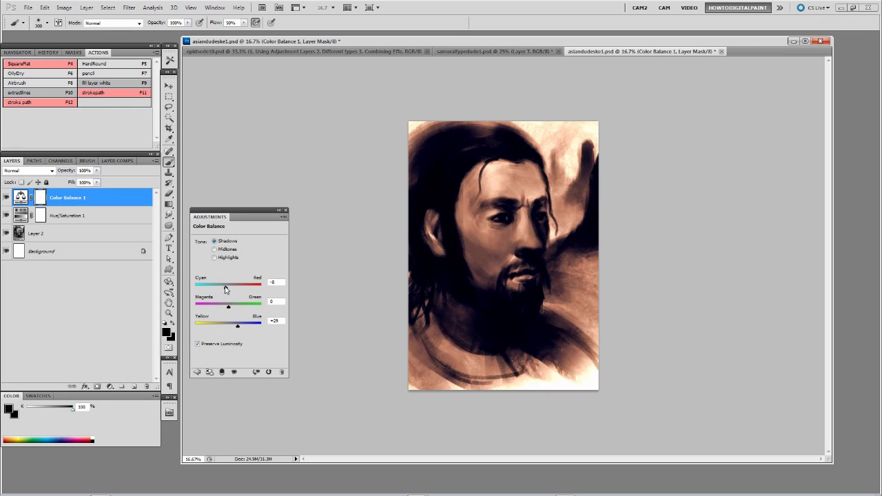
left_click_drag(237, 326, 235, 330)
left_click_drag(226, 287, 224, 287)
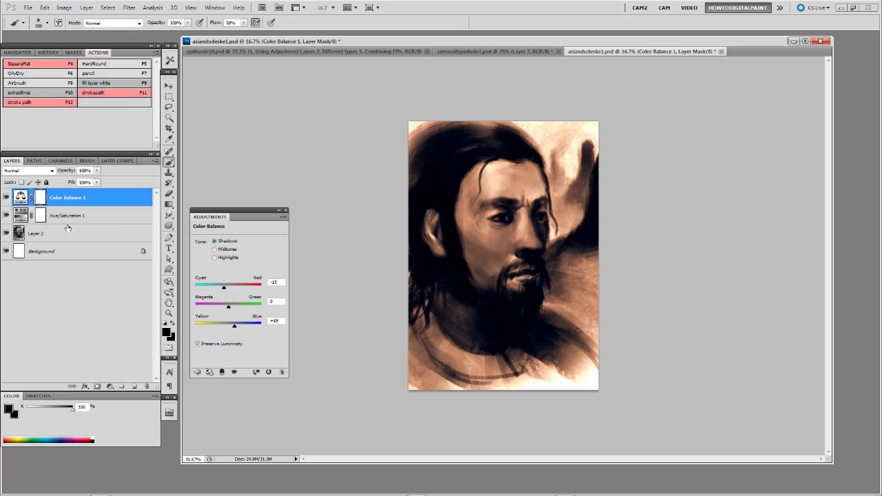
left_click(135, 388)
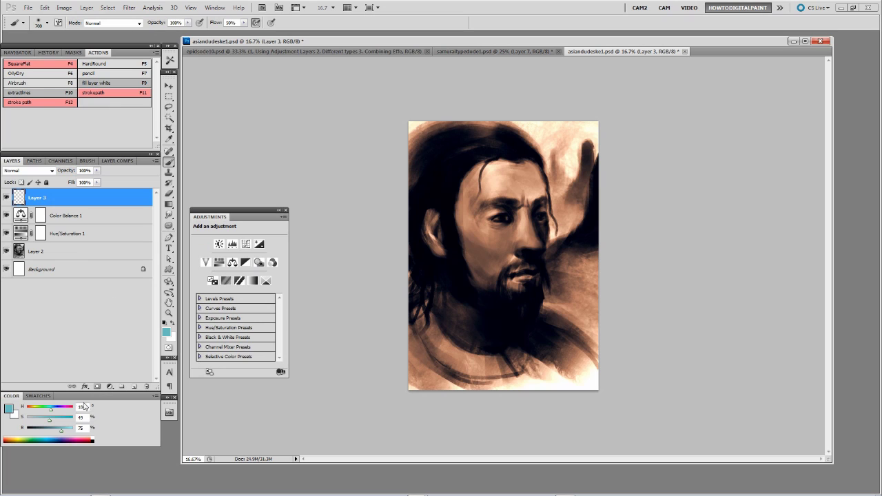
Set Layer 3 to Overlay and paint warm tan over the face and chest
mouse_move(52, 407)
left_mouse_down()
mouse_move(30, 408)
mouse_move(62, 430)
mouse_move(47, 422)
left_mouse_up()
left_click(28, 170)
left_click(21, 284)
left_click_drag(496, 241, 475, 361)
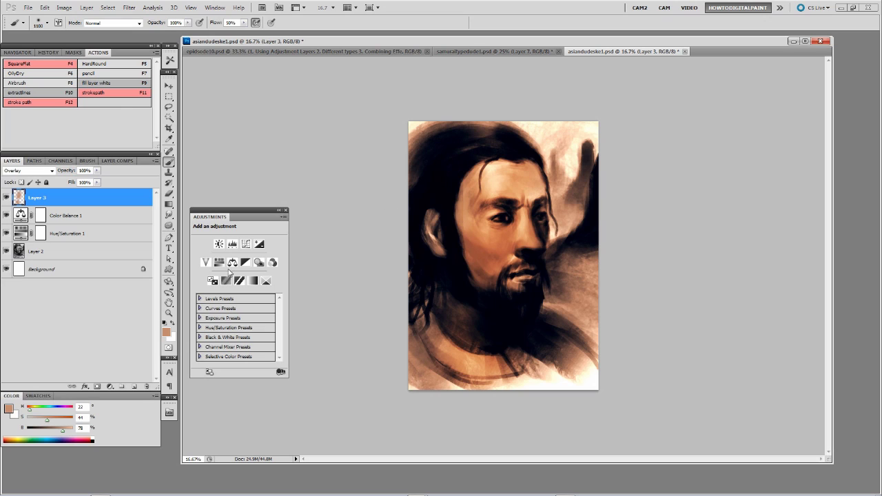
Dab teal on the forehead, shrink the brush to 800, and switch between tan and teal
left_click_drag(37, 408, 56, 407)
left_click_drag(517, 173, 516, 166)
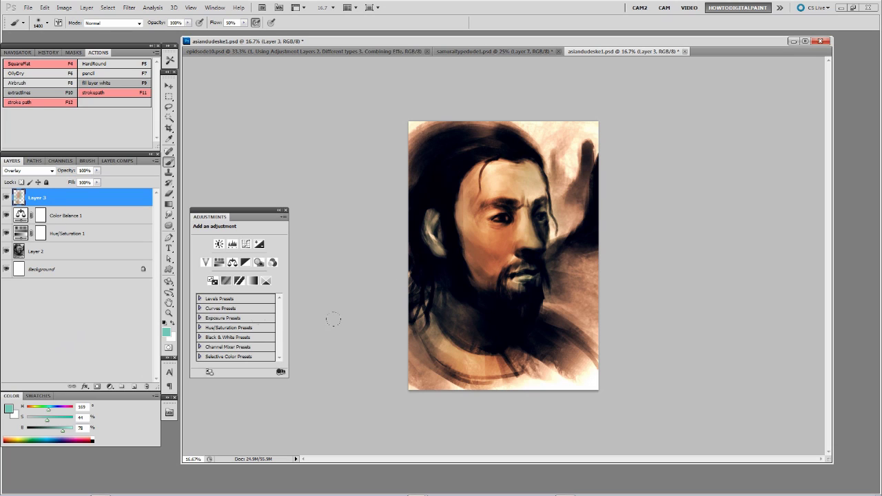
left_click_drag(48, 408, 30, 409)
key("bracketleft")
key("bracketleft")
key("bracketleft")
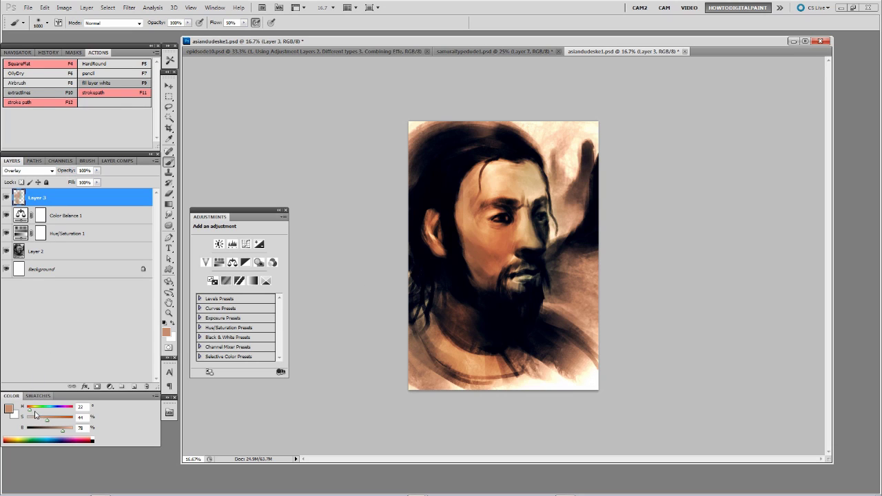
left_click_drag(31, 411, 57, 433)
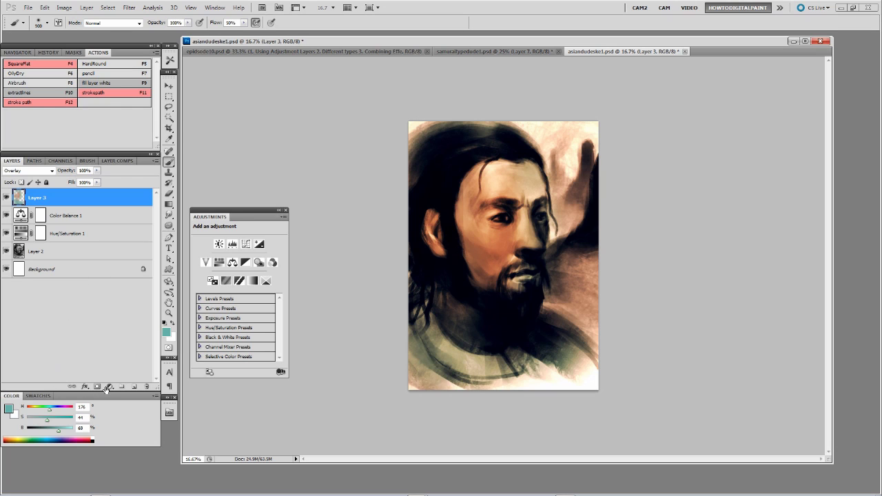
Add a Posterize adjustment layer, then delete it again
left_click(109, 388)
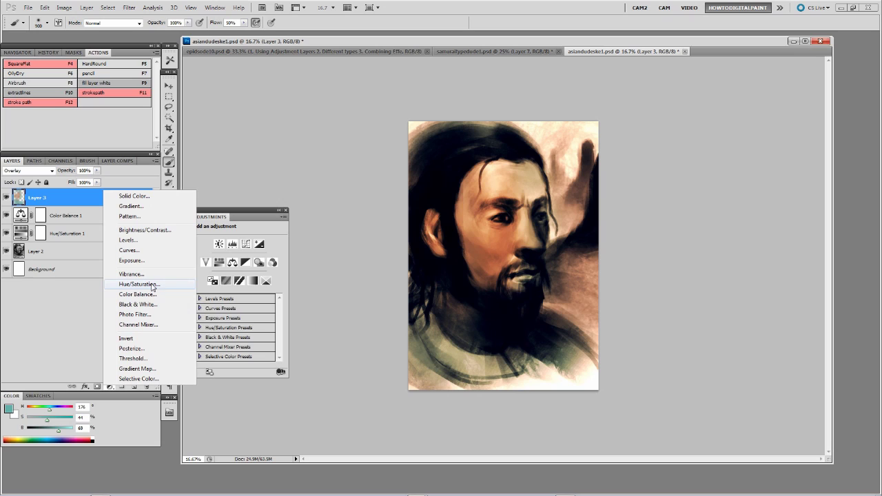
left_click(143, 348)
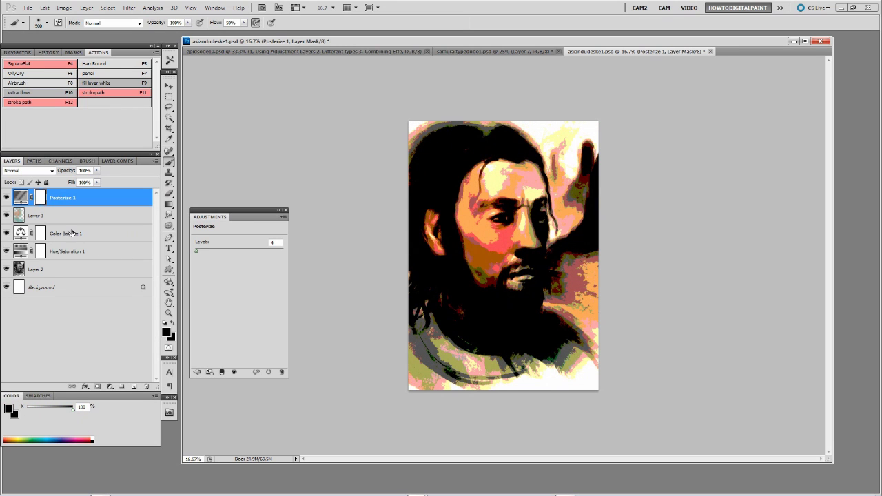
left_click_drag(20, 201, 146, 387)
left_click(110, 386)
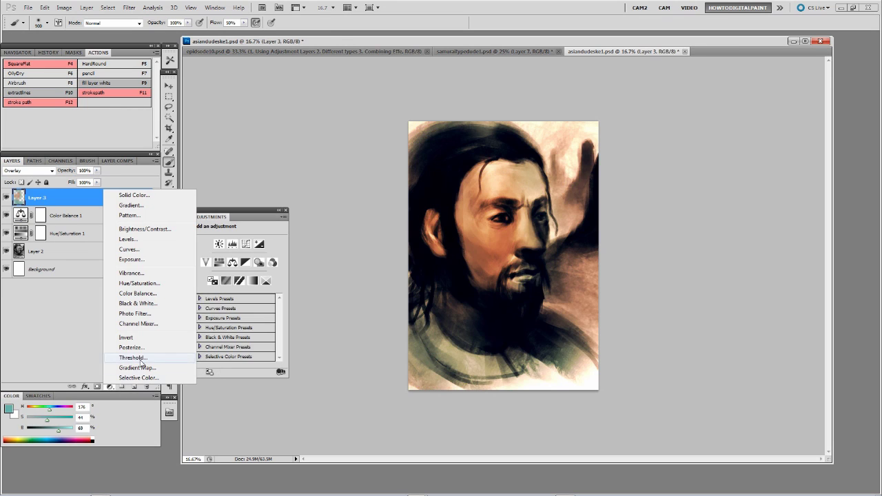
left_click(132, 357)
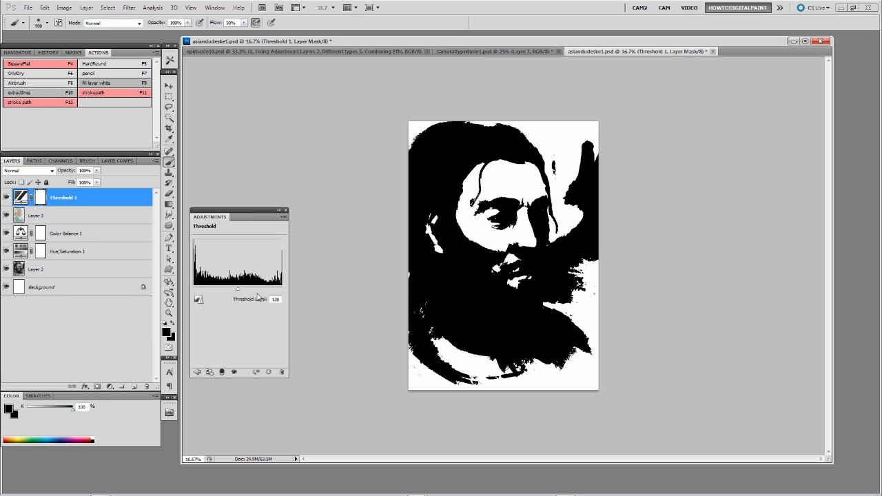
left_click_drag(237, 292, 232, 292)
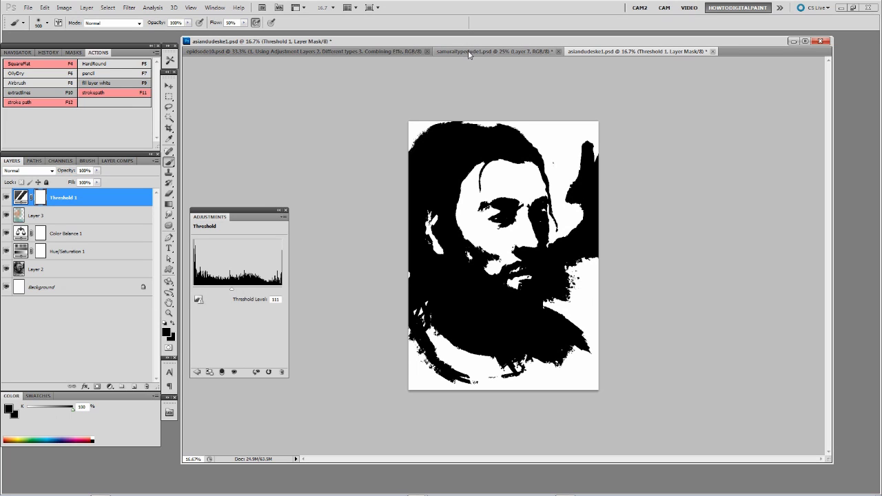
left_click_drag(233, 293, 233, 292)
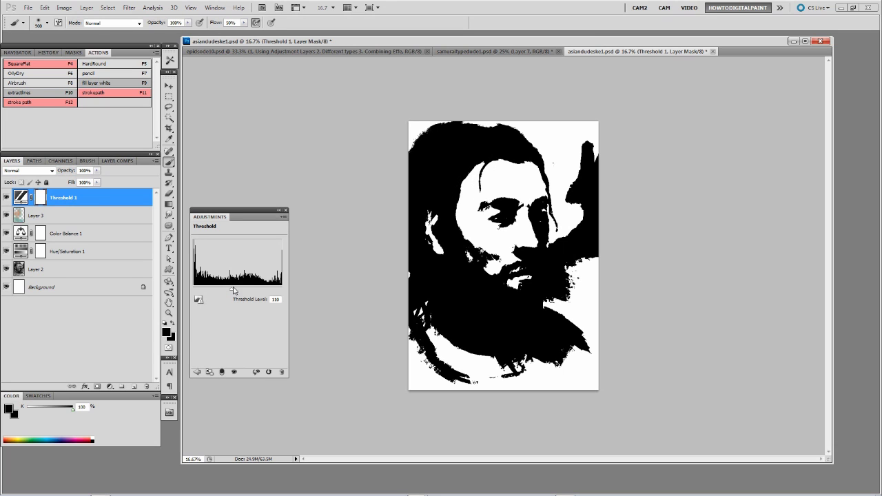
left_click_drag(233, 290, 231, 290)
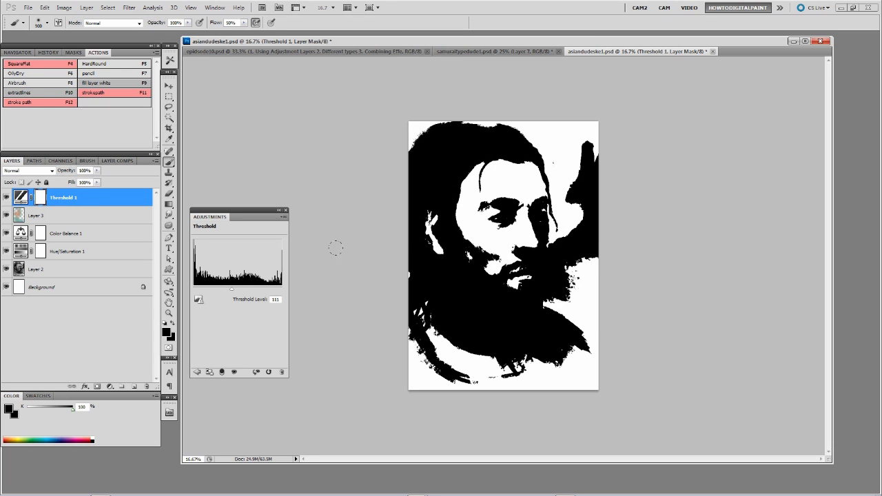
left_click_drag(18, 200, 146, 386)
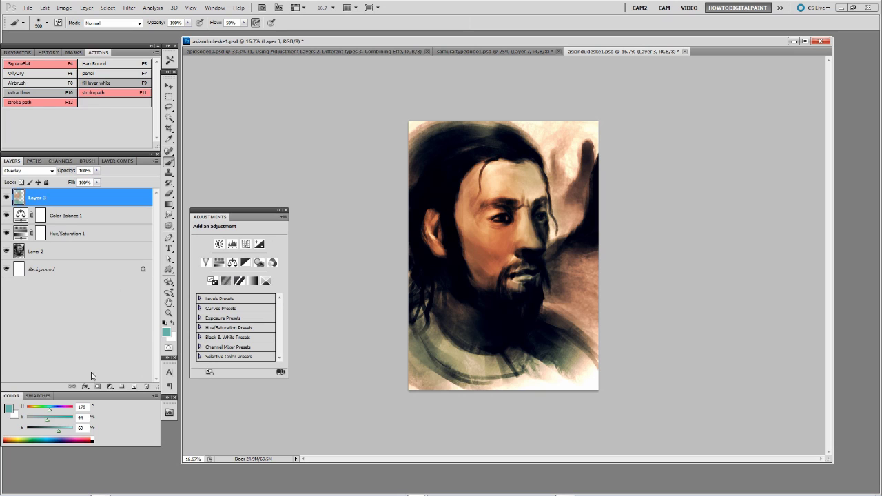
Add Hue/Saturation 2 with Saturation -100 to turn the portrait greyscale
left_click(110, 388)
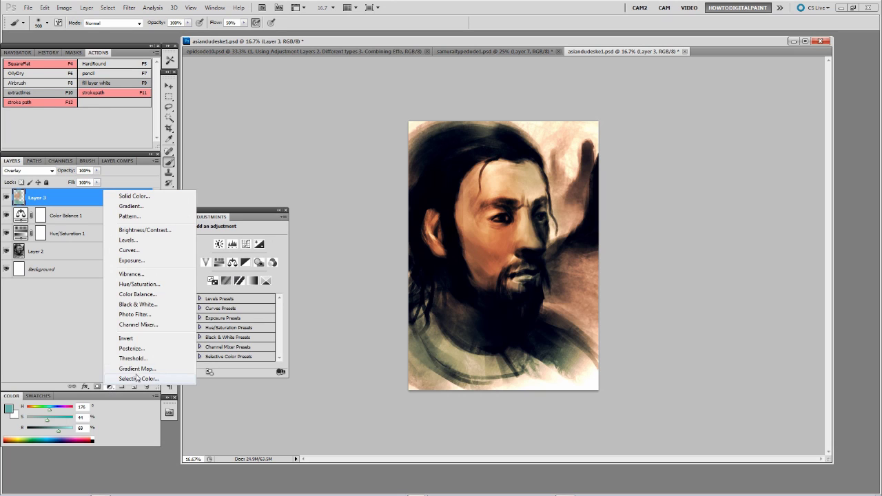
left_click(147, 285)
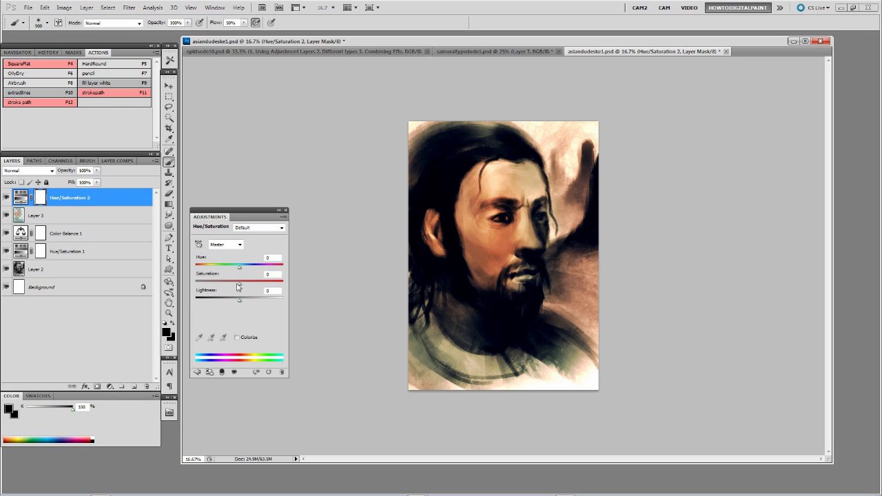
left_click_drag(240, 287, 197, 287)
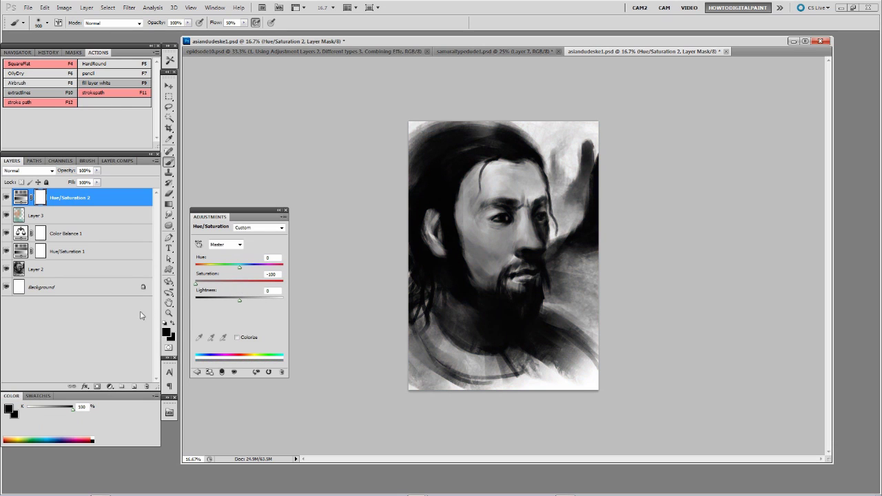
Toggle Hue/Saturation 2 on and off to compare, leaving it hidden
left_click(7, 198)
left_click(7, 198)
left_click(7, 197)
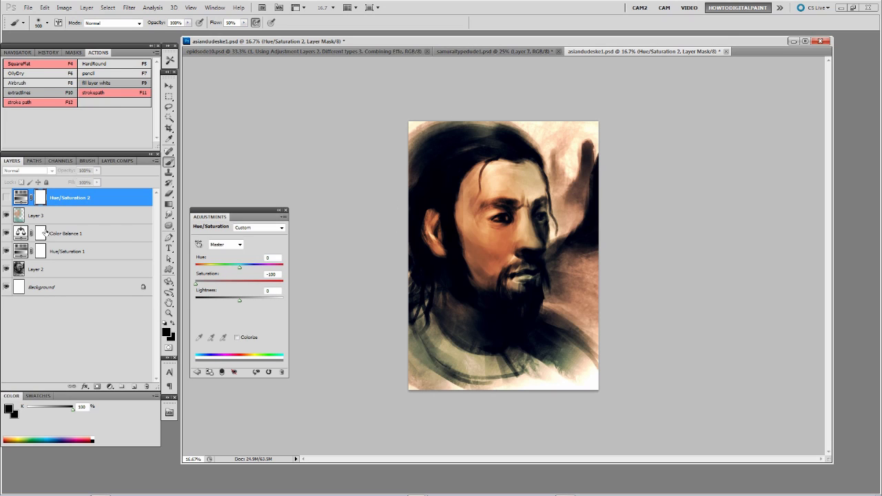
left_click(8, 198)
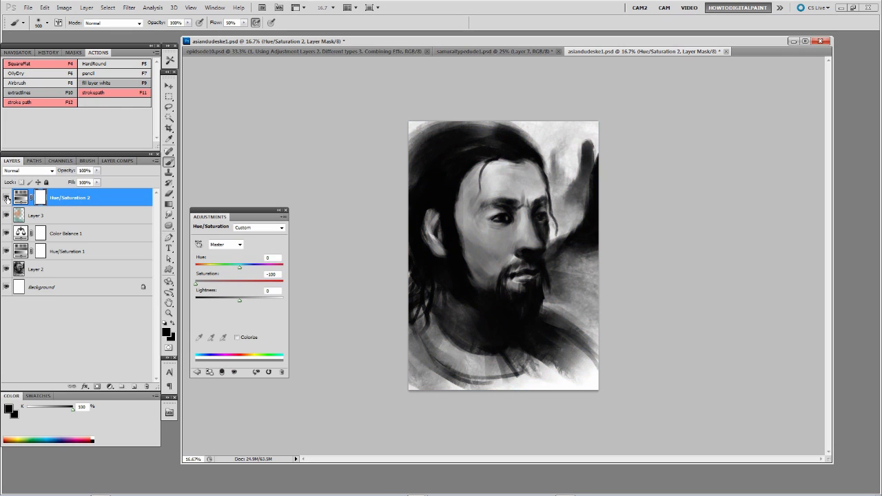
left_click(7, 198)
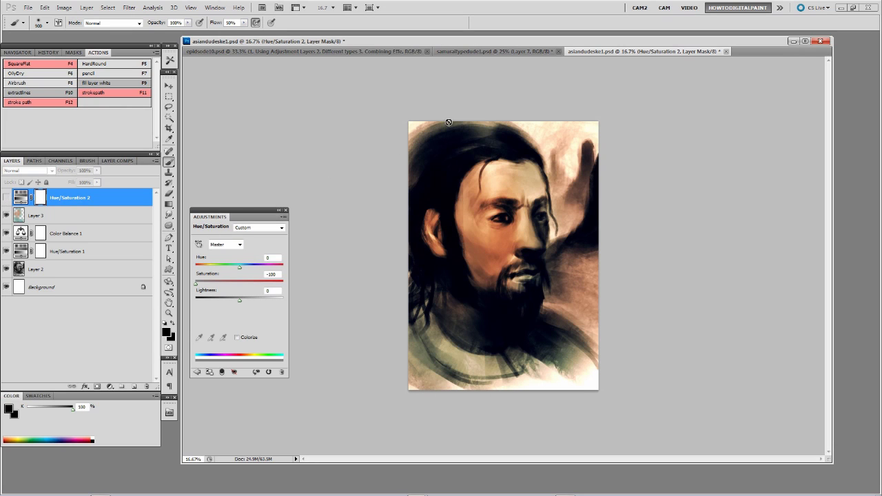
On the samurai painting, add Hue/Saturation 1 at Saturation -100, then hide it
left_click(465, 52)
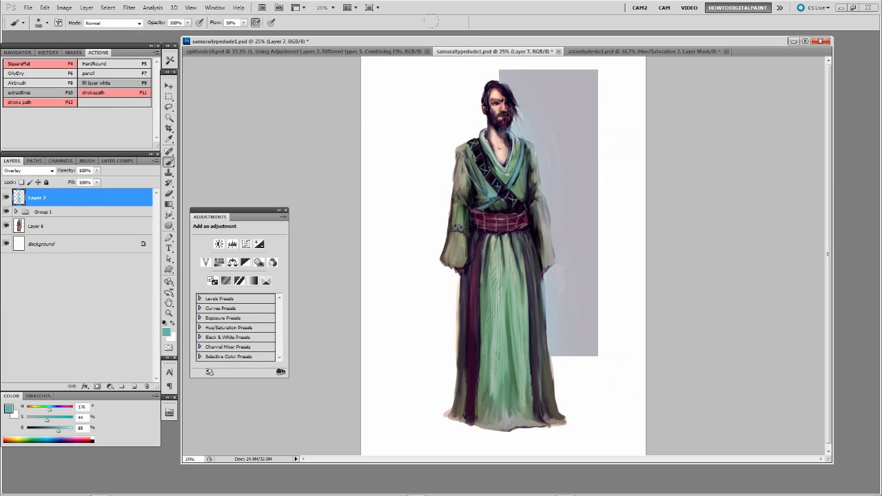
left_click(110, 387)
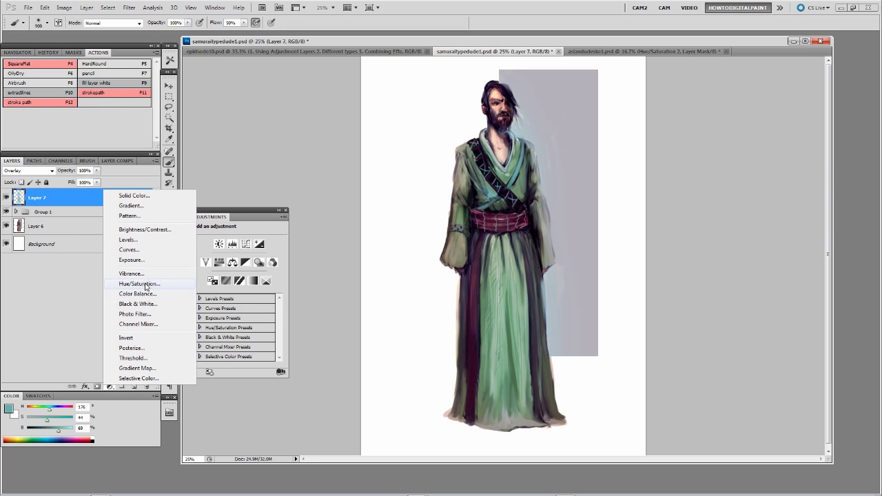
left_click(138, 284)
left_click_drag(240, 284, 197, 285)
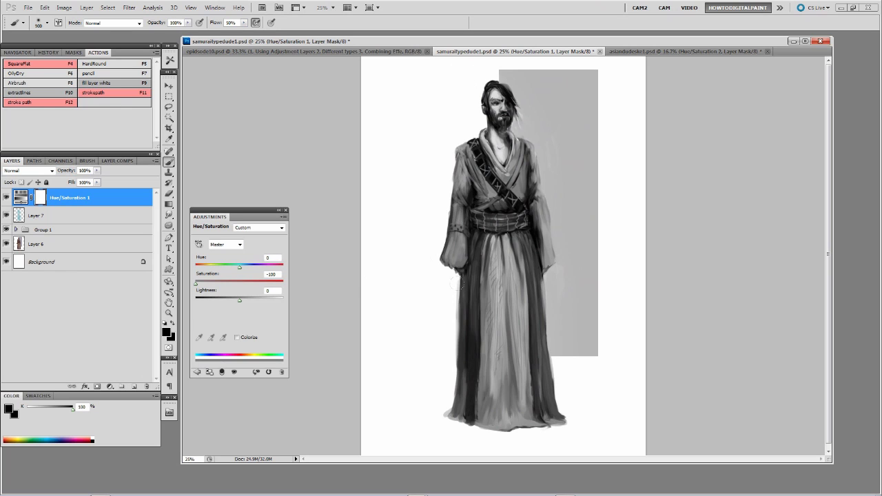
left_click(6, 197)
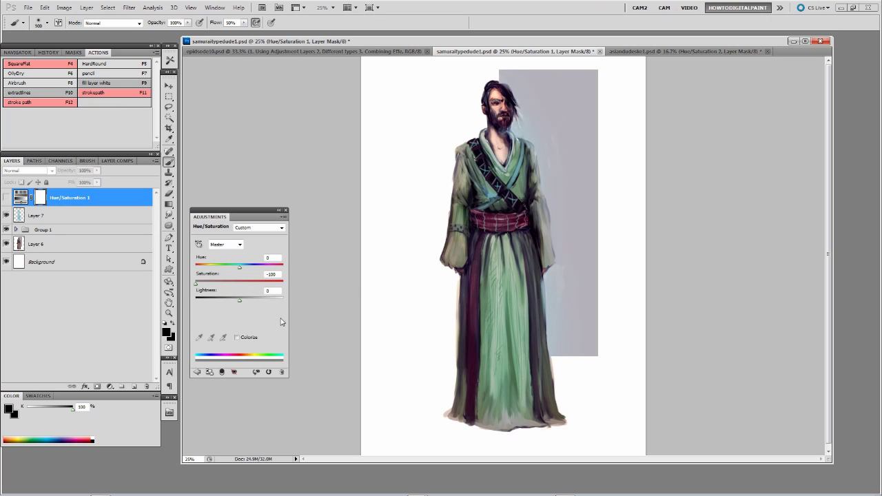
Open and close the adjustment layer list twice, then bring up the Image > Adjustments menu
left_click(109, 387)
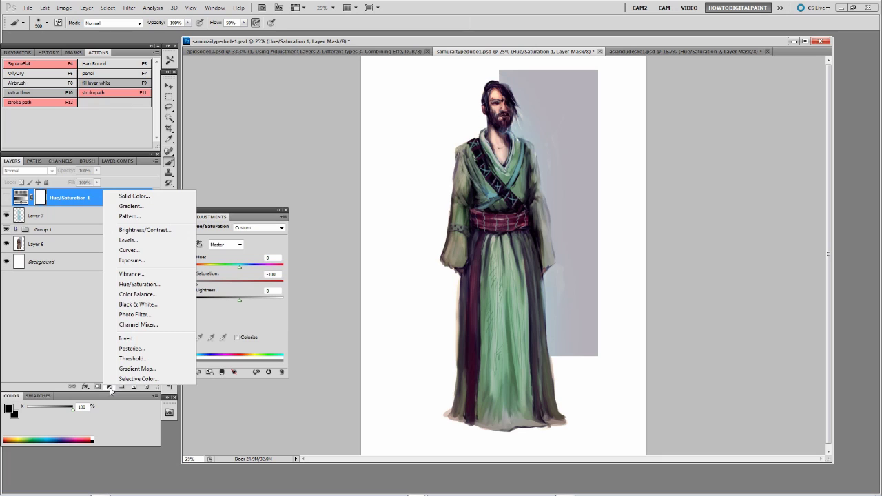
left_click(111, 388)
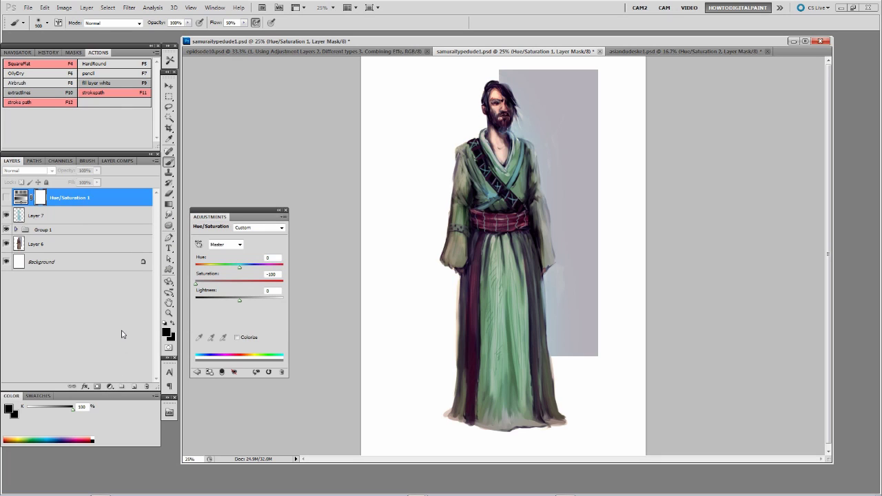
left_click(110, 388)
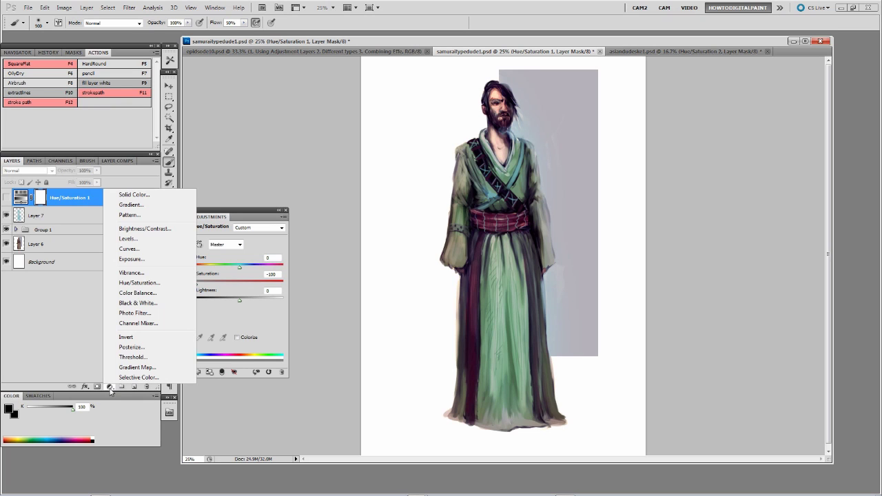
left_click(110, 388)
left_click(64, 8)
mouse_move(83, 33)
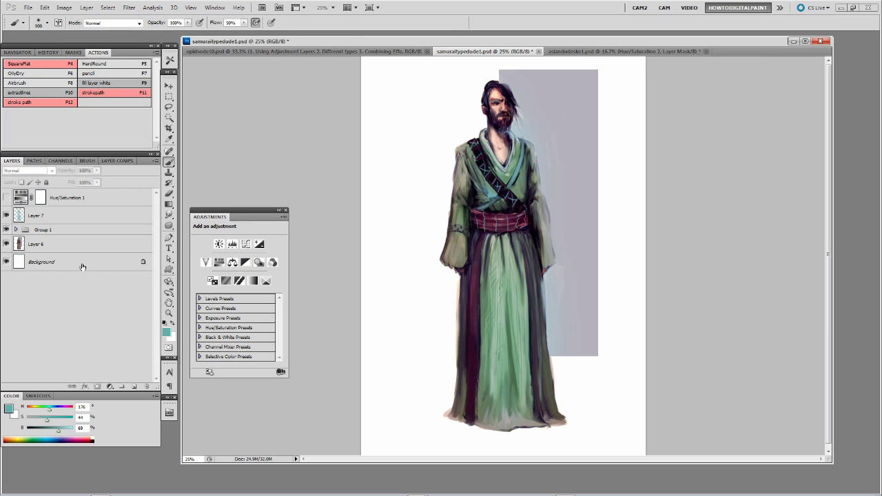
left_click(60, 199)
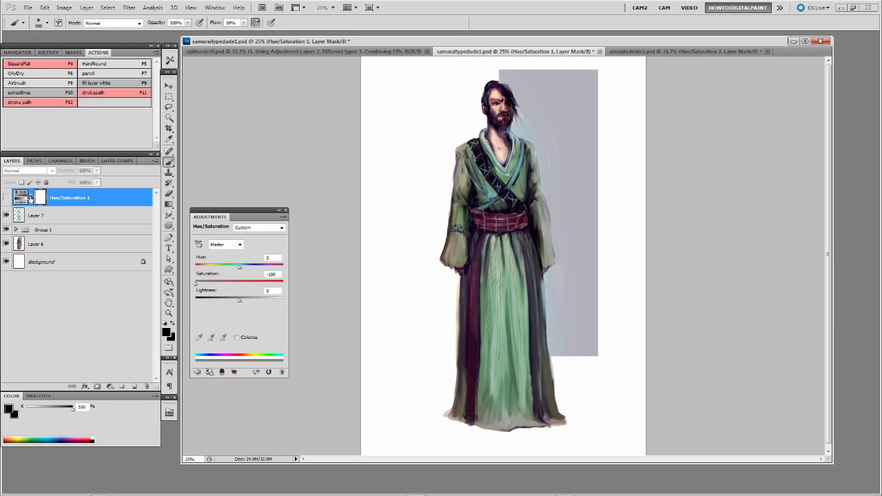
left_click(64, 8)
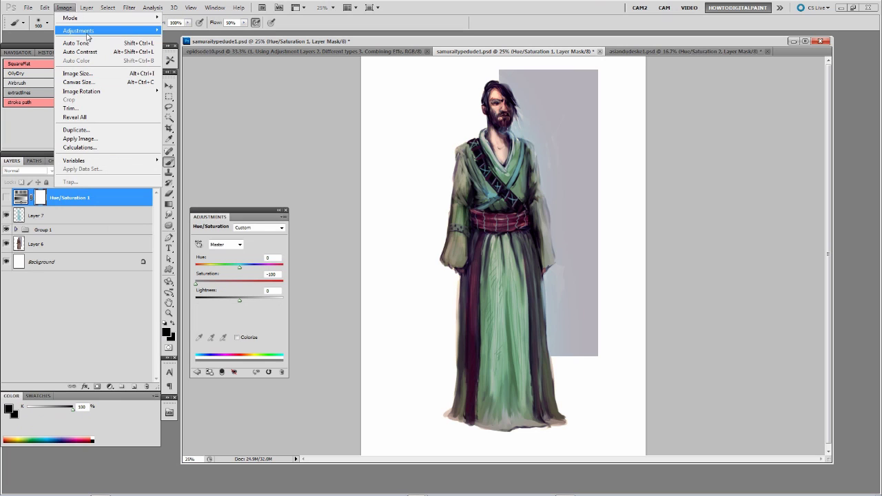
mouse_move(88, 36)
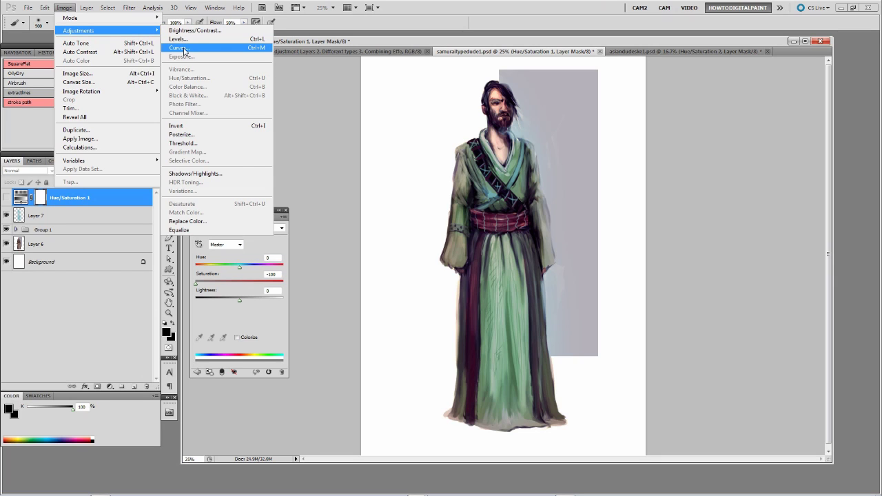
mouse_move(44, 8)
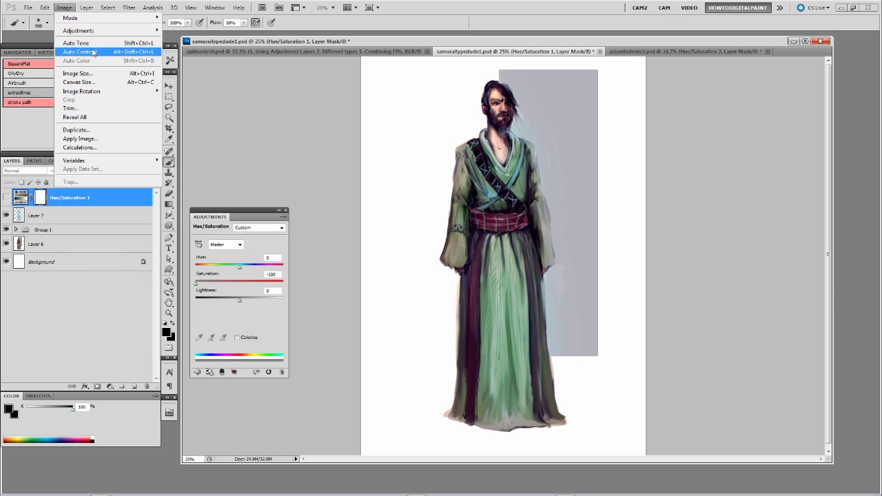
mouse_move(133, 31)
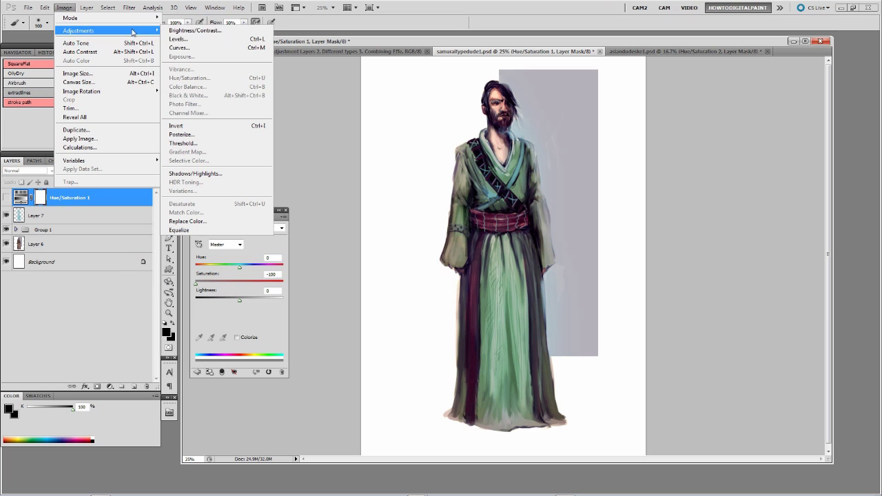
left_click(103, 314)
left_click(23, 198)
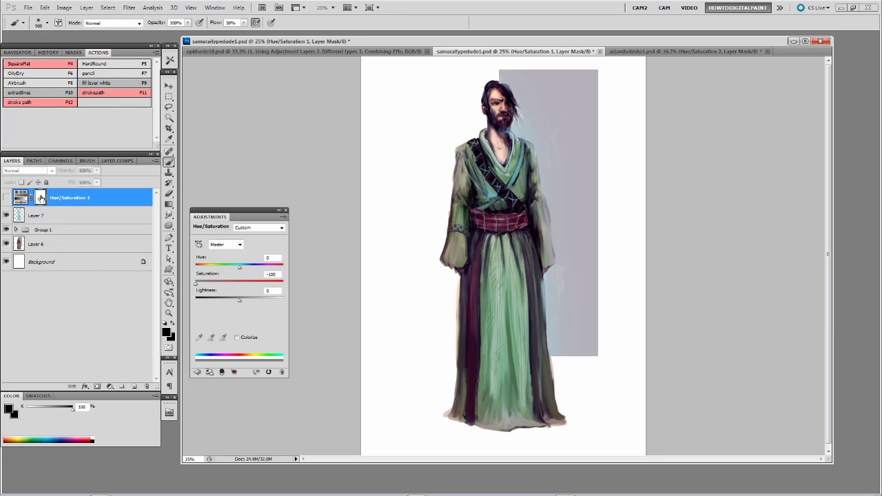
left_click(61, 201)
left_click(6, 198)
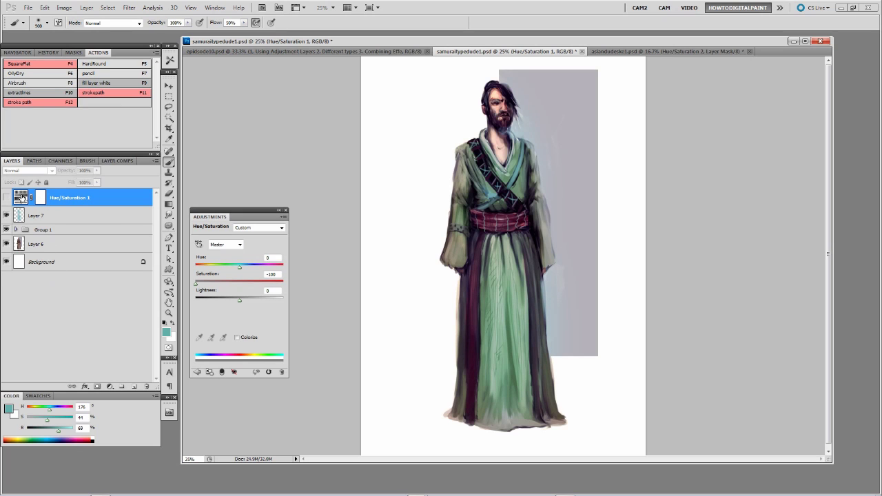
left_click_drag(22, 199, 146, 387)
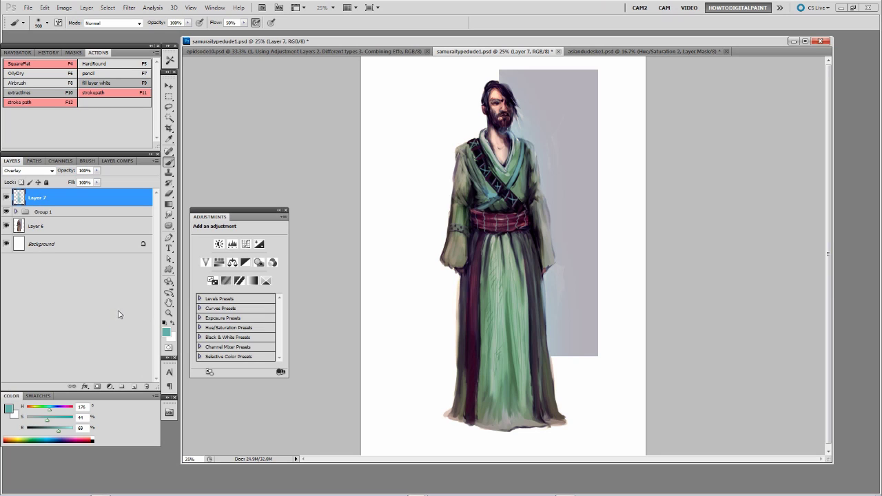
Add a fresh Hue/Saturation layer raising the samurai's saturation to +37, then view Layer Comps
left_click(109, 388)
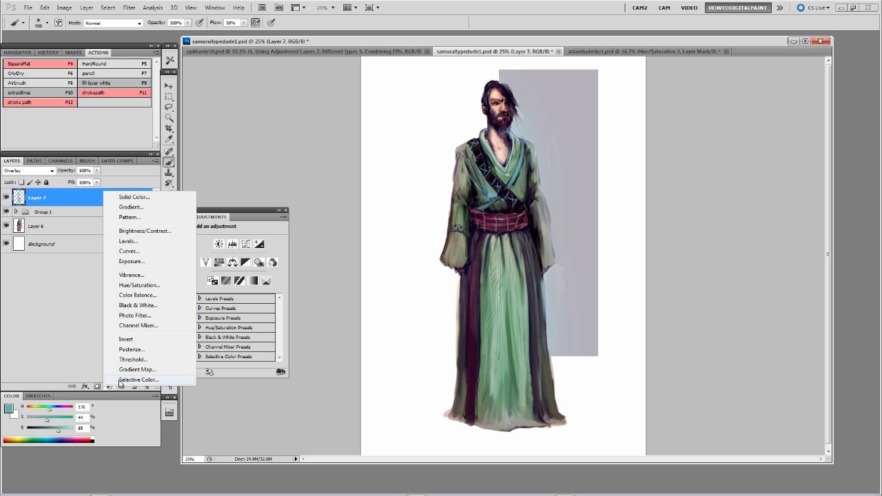
left_click(140, 284)
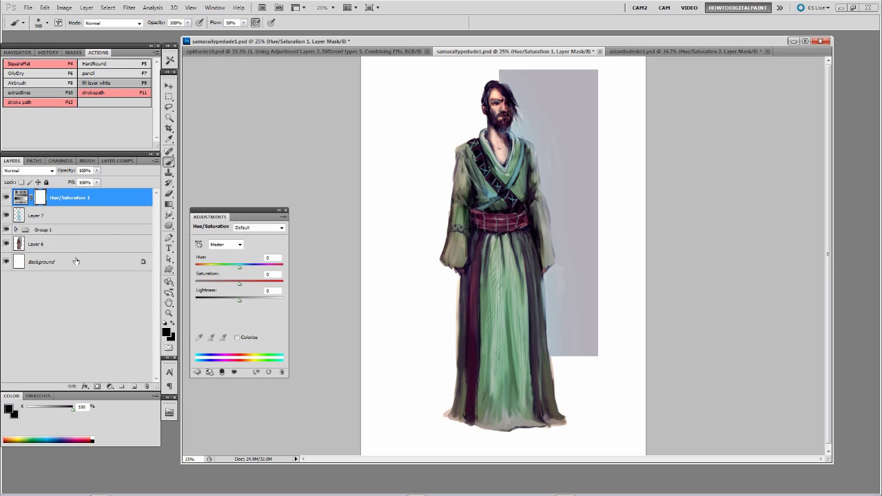
left_click_drag(239, 283, 252, 284)
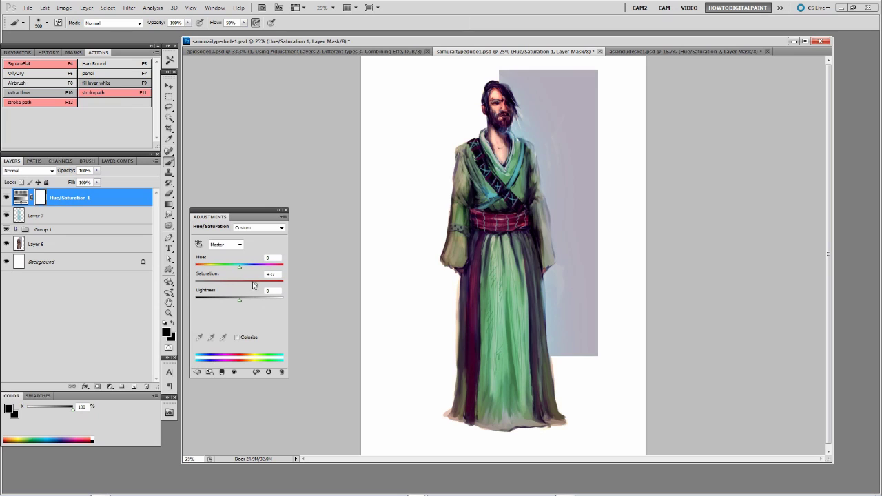
left_click(116, 161)
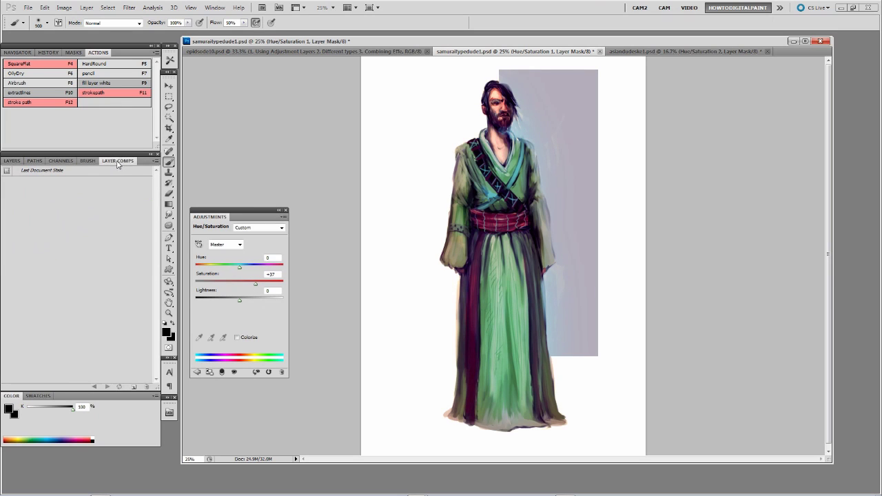